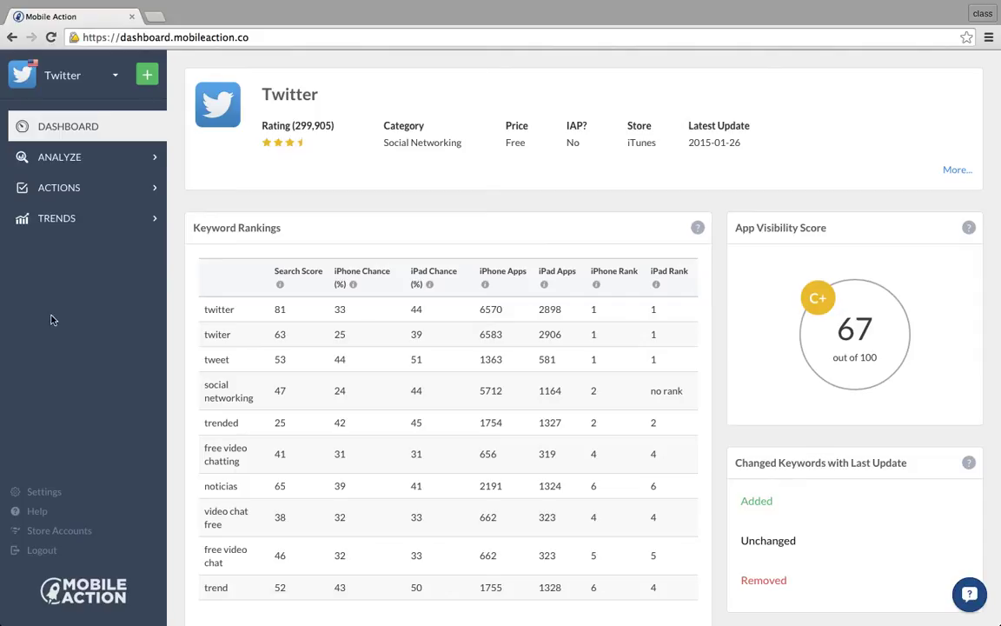
Add Tinder as a new Google Play app for the United States, finding it with the search term "tinder"
{"action": "left_click", "coordinate": [101, 199]}
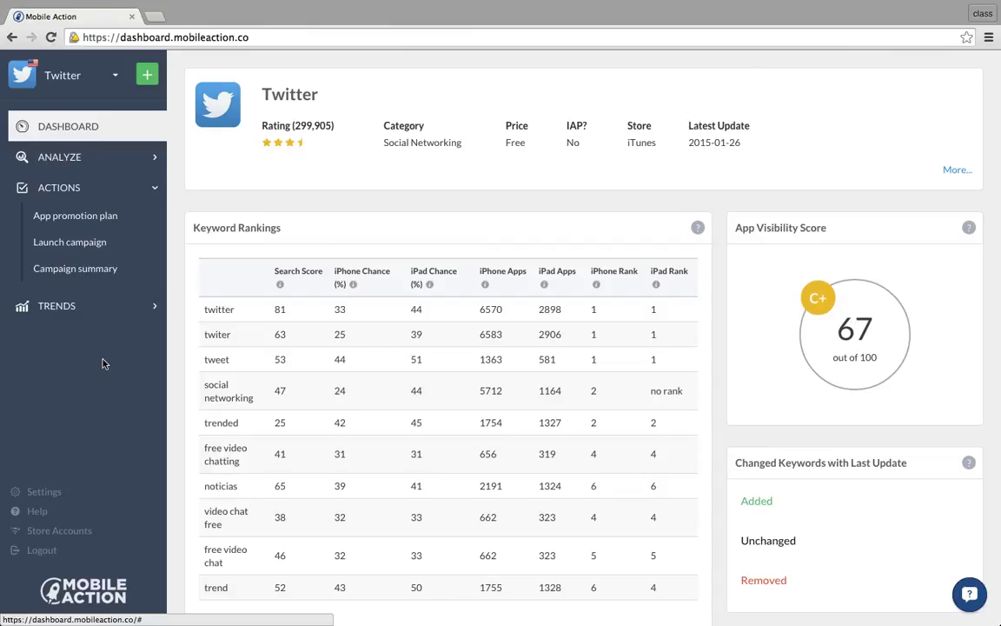
{"action": "left_click", "coordinate": [146, 74]}
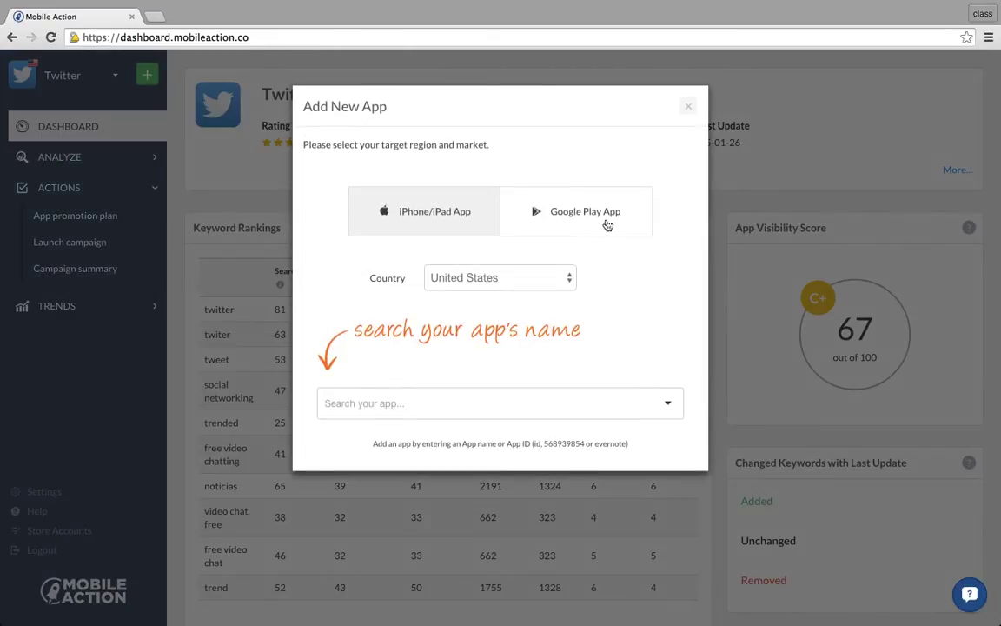
{"action": "left_click", "coordinate": [546, 205]}
{"action": "left_click", "coordinate": [546, 393]}
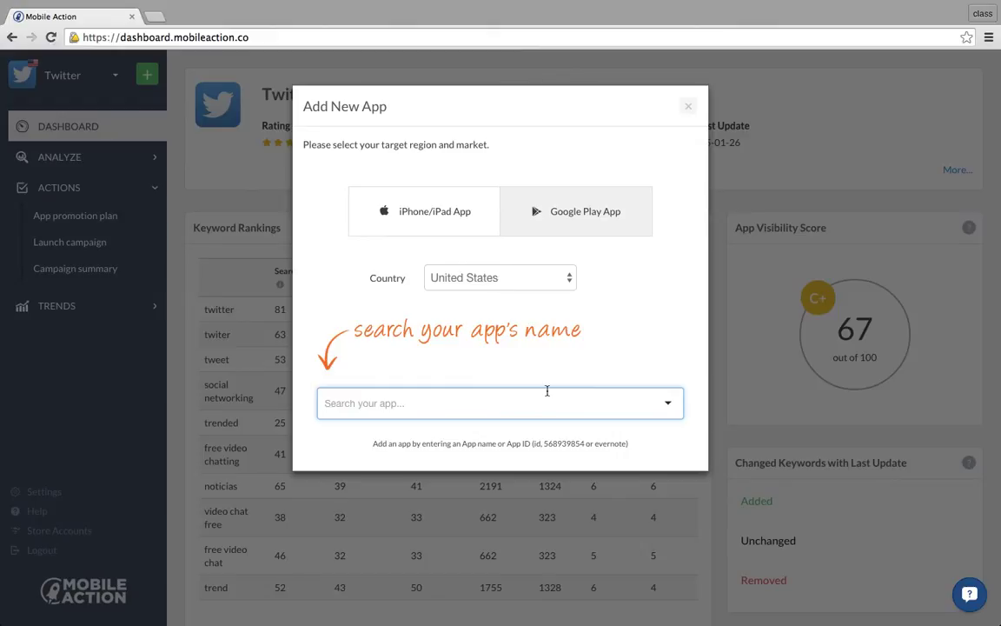
{"action": "type", "text": "tinder"}
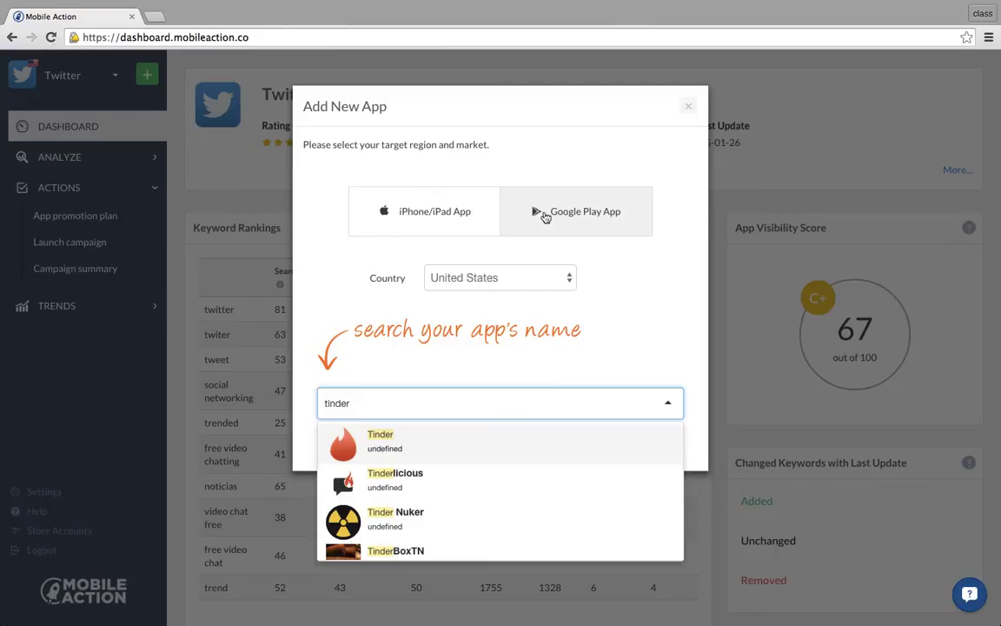
{"action": "left_click", "coordinate": [441, 452]}
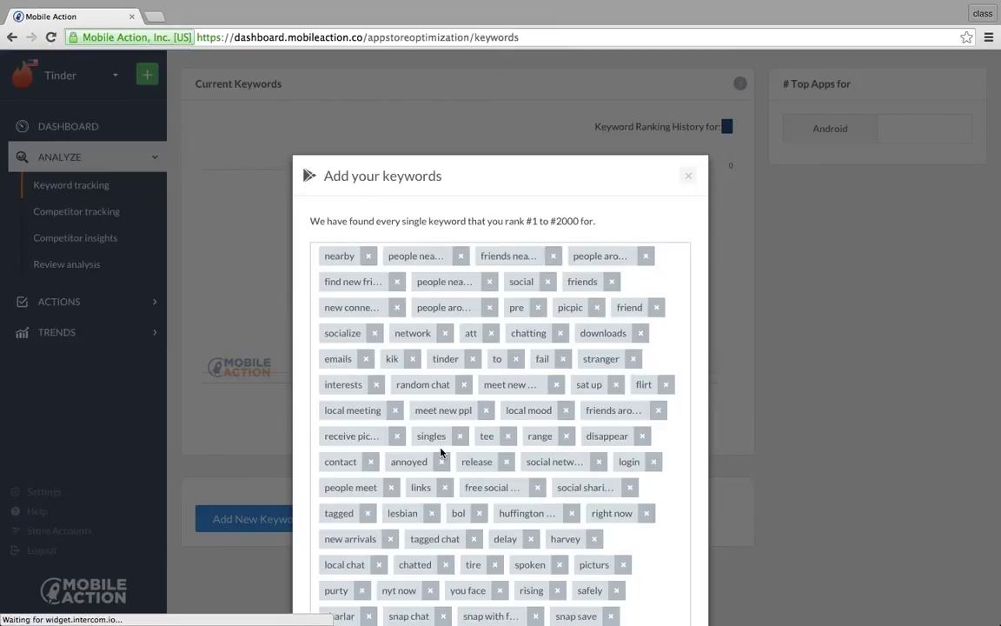
Look through the full list of suggested keywords offered for Tinder
{"action": "scroll", "coordinate": [527, 462], "scroll_direction": "down", "scroll_amount": 15}
{"action": "scroll", "coordinate": [522, 466], "scroll_direction": "down", "scroll_amount": 12}
{"action": "scroll", "coordinate": [522, 467], "scroll_direction": "down", "scroll_amount": 12}
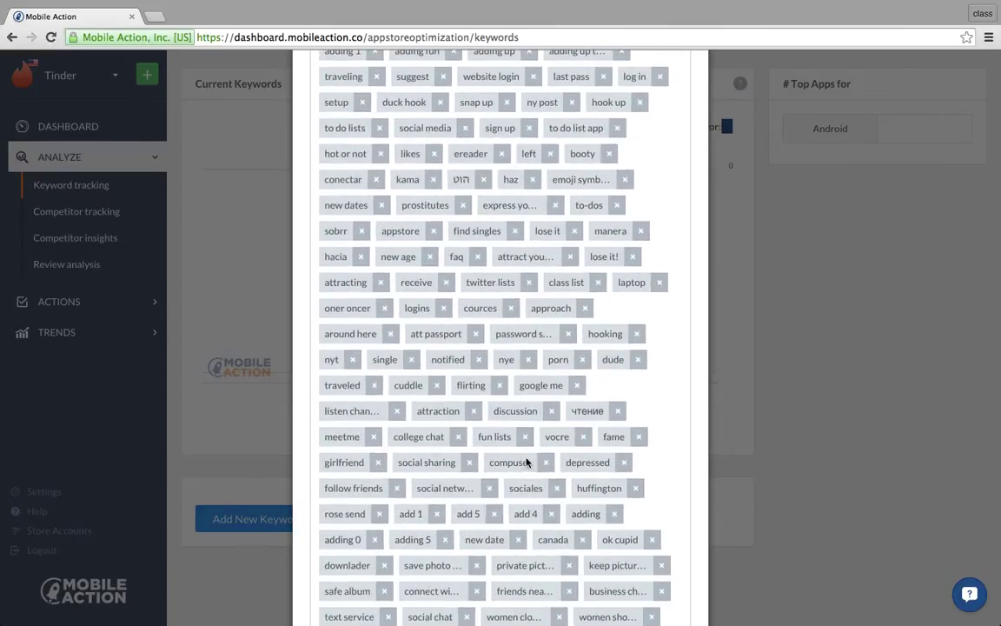
{"action": "scroll", "coordinate": [524, 466], "scroll_direction": "down", "scroll_amount": 5}
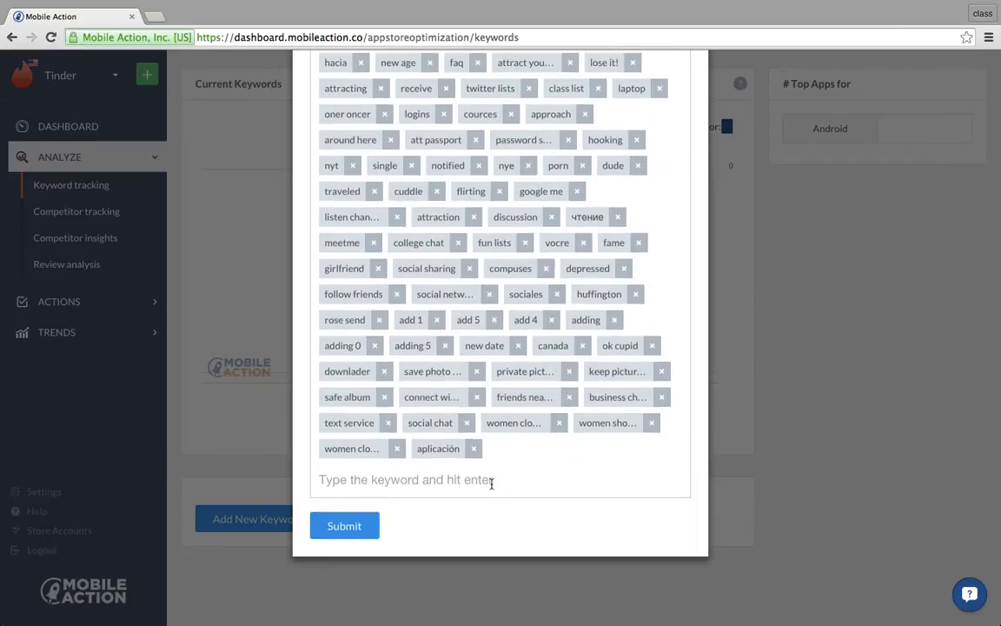
{"action": "scroll", "coordinate": [531, 467], "scroll_direction": "up", "scroll_amount": 20}
{"action": "scroll", "coordinate": [532, 449], "scroll_direction": "up", "scroll_amount": 20}
{"action": "scroll", "coordinate": [532, 450], "scroll_direction": "down", "scroll_amount": 15}
{"action": "scroll", "coordinate": [531, 450], "scroll_direction": "down", "scroll_amount": 12}
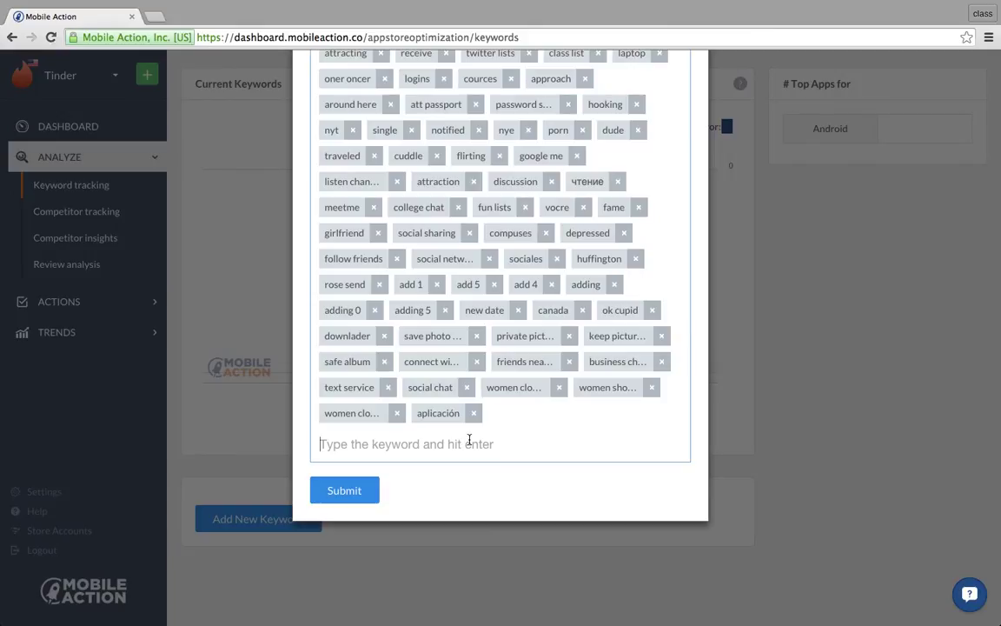
{"action": "scroll", "coordinate": [469, 440], "scroll_direction": "up", "scroll_amount": 2}
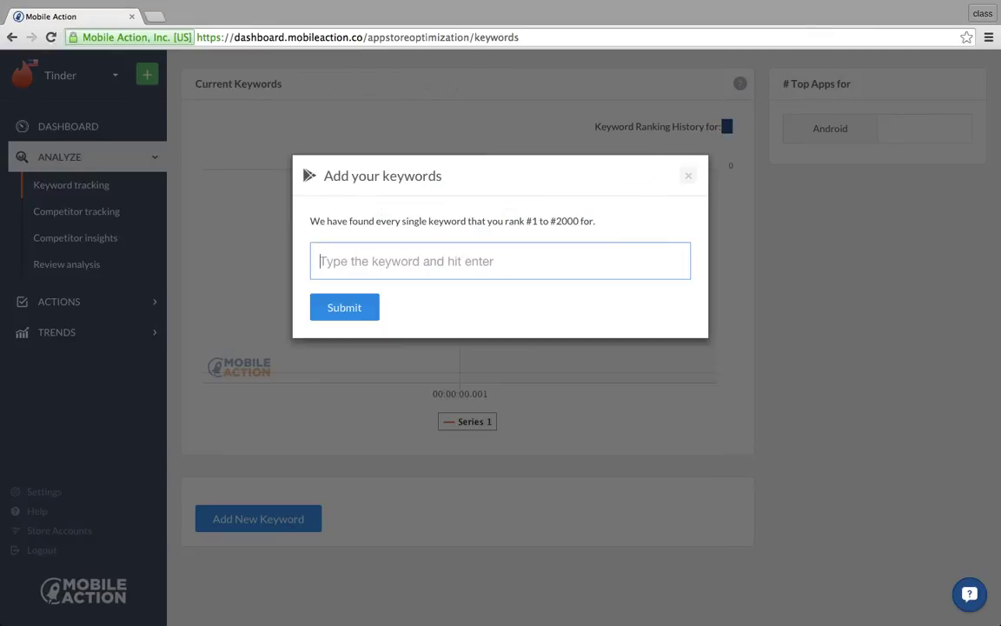
Enter the keywords hookup, date, dating and hot girl for Tinder and submit them for tracking
{"action": "type", "text": "hookup"}
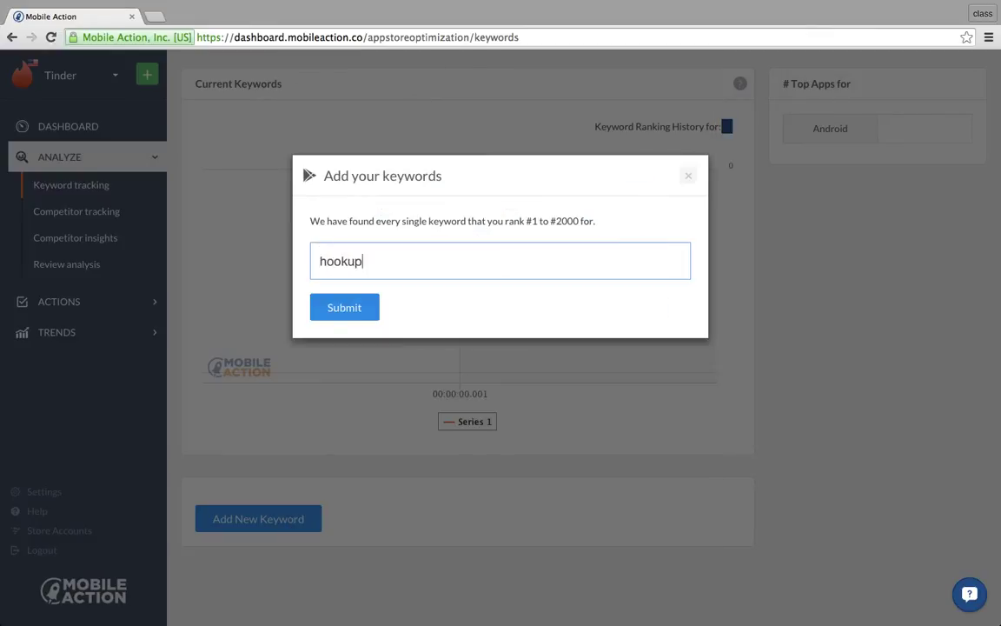
{"action": "key", "text": "Return"}
{"action": "type", "text": "date"}
{"action": "key", "text": "Return"}
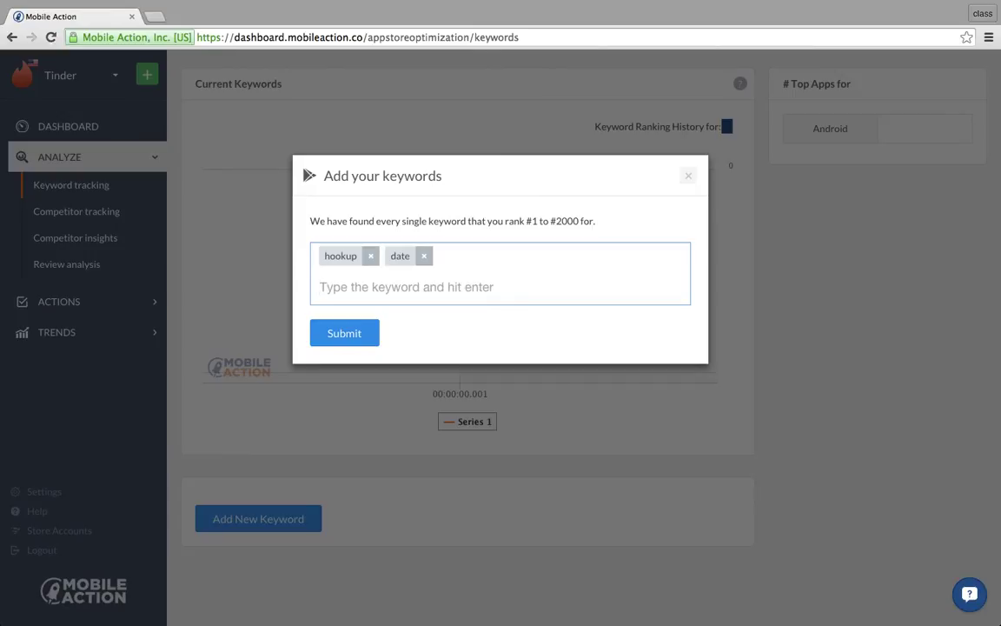
{"action": "type", "text": "dating"}
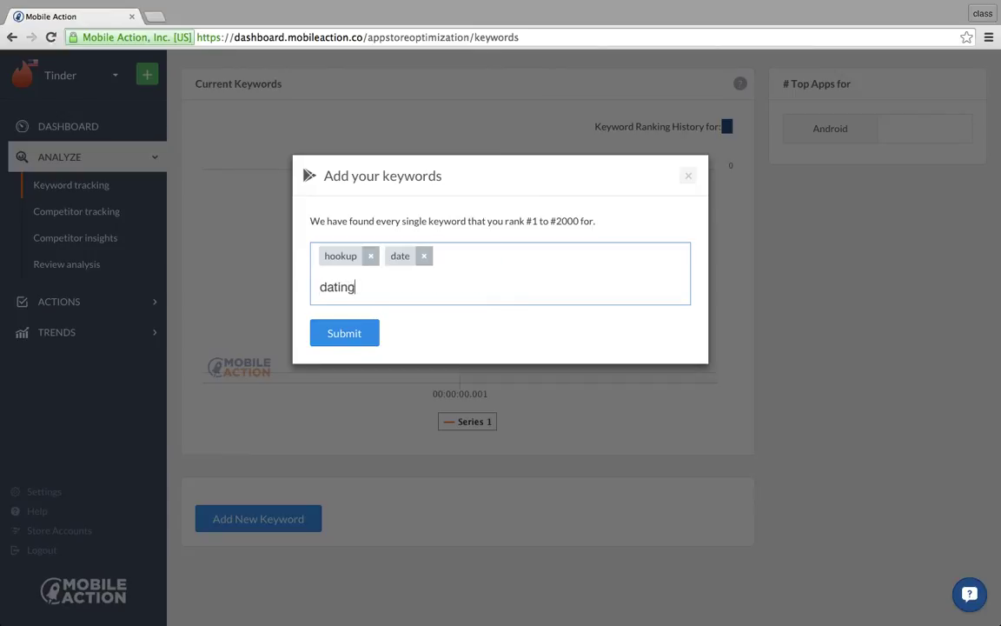
{"action": "key", "text": "Return"}
{"action": "type", "text": "hot girl"}
{"action": "key", "text": "Return"}
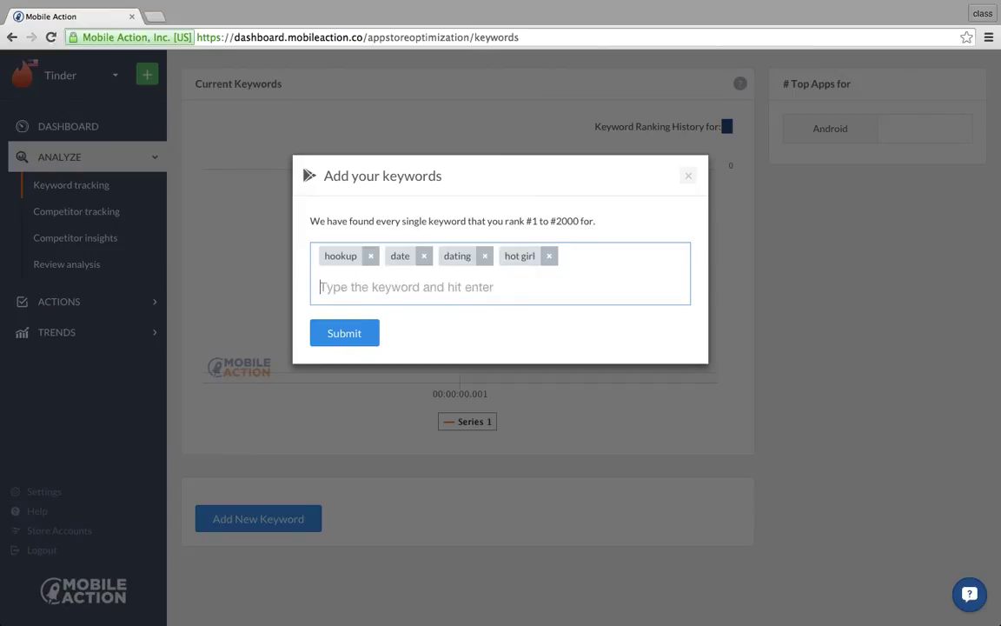
{"action": "key", "text": "Return"}
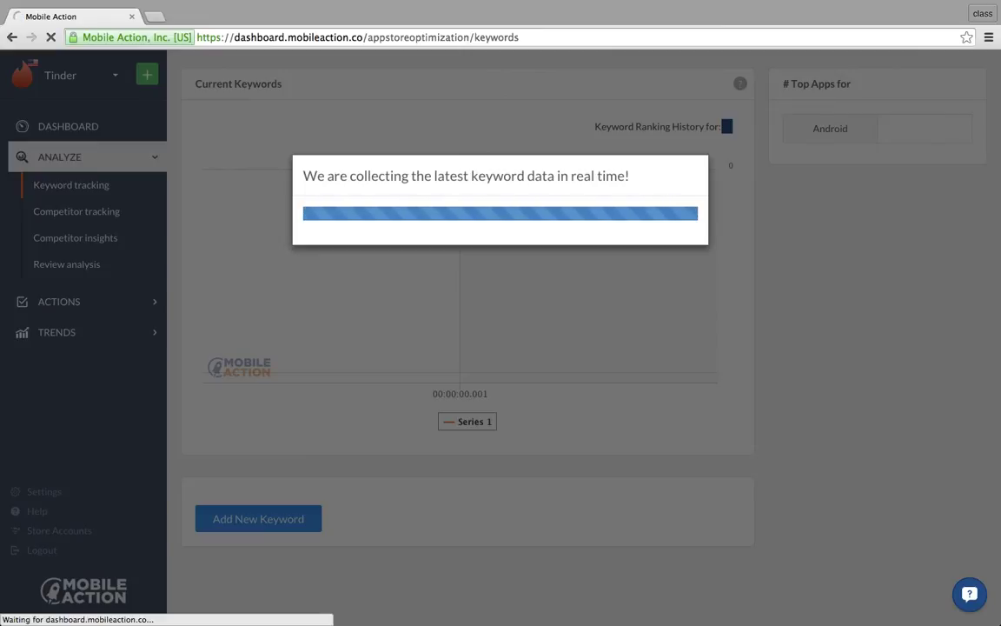
Show the keyword "hot girl" and examine its ranking history and top apps
{"action": "scroll", "coordinate": [501, 348], "scroll_direction": "down", "scroll_amount": 1}
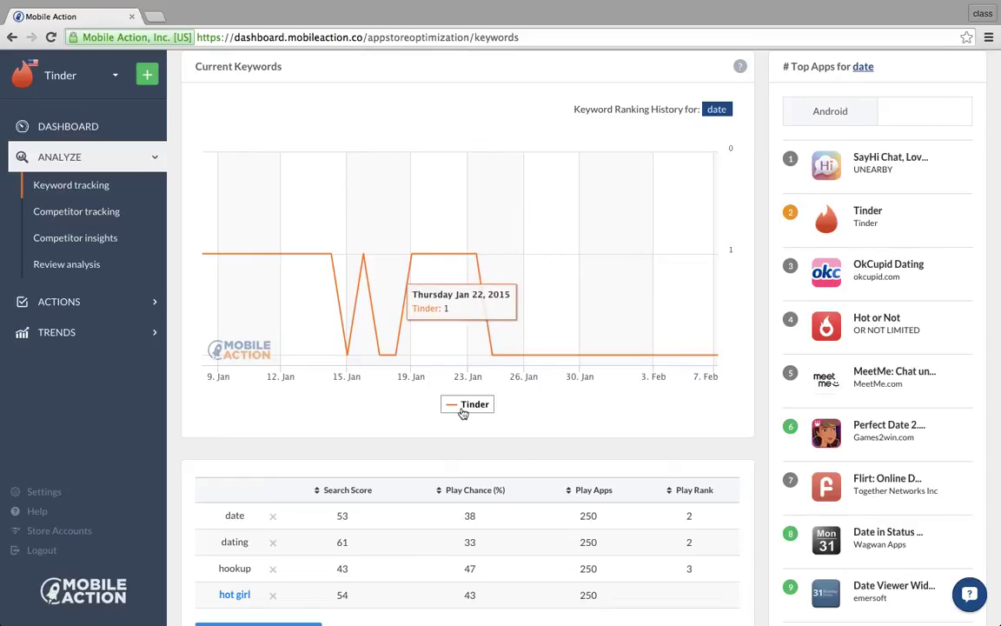
{"action": "left_click", "coordinate": [637, 598]}
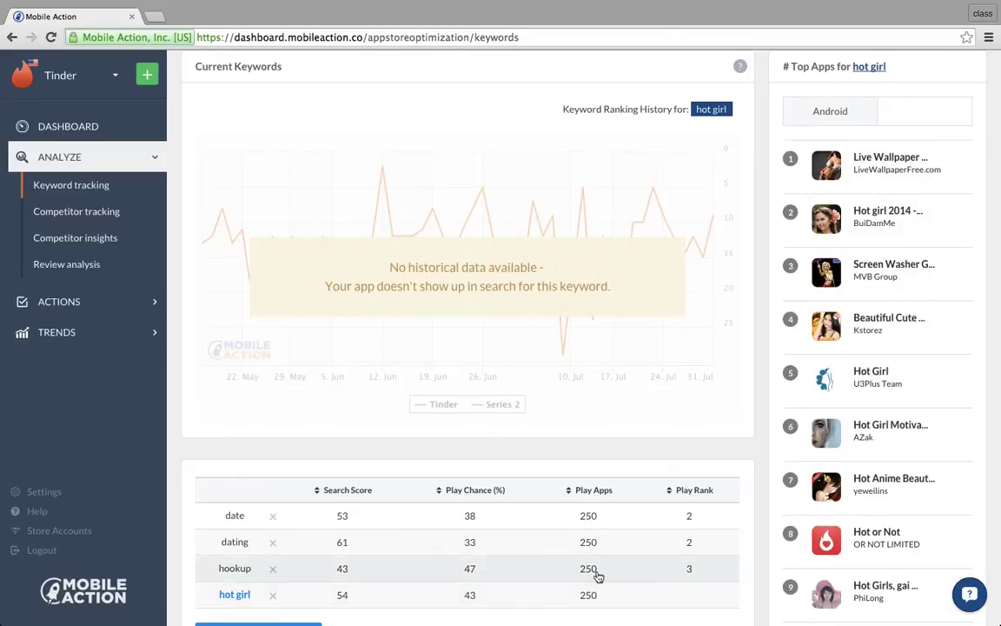
{"action": "scroll", "coordinate": [586, 336], "scroll_direction": "down", "scroll_amount": 2}
{"action": "scroll", "coordinate": [817, 408], "scroll_direction": "down", "scroll_amount": 1}
{"action": "scroll", "coordinate": [914, 194], "scroll_direction": "up", "scroll_amount": 2}
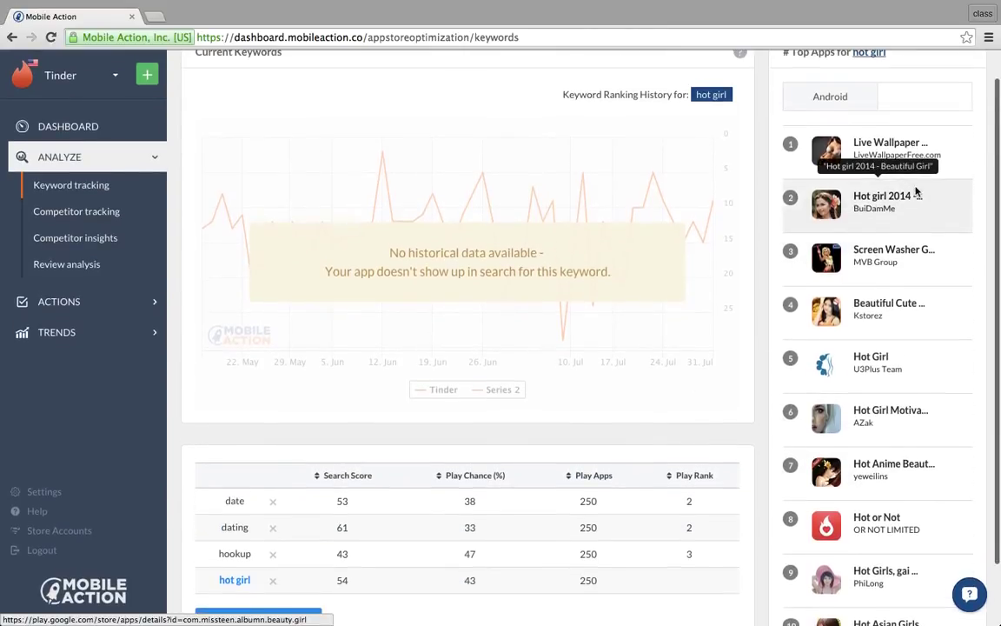
{"action": "scroll", "coordinate": [860, 217], "scroll_direction": "up", "scroll_amount": 1}
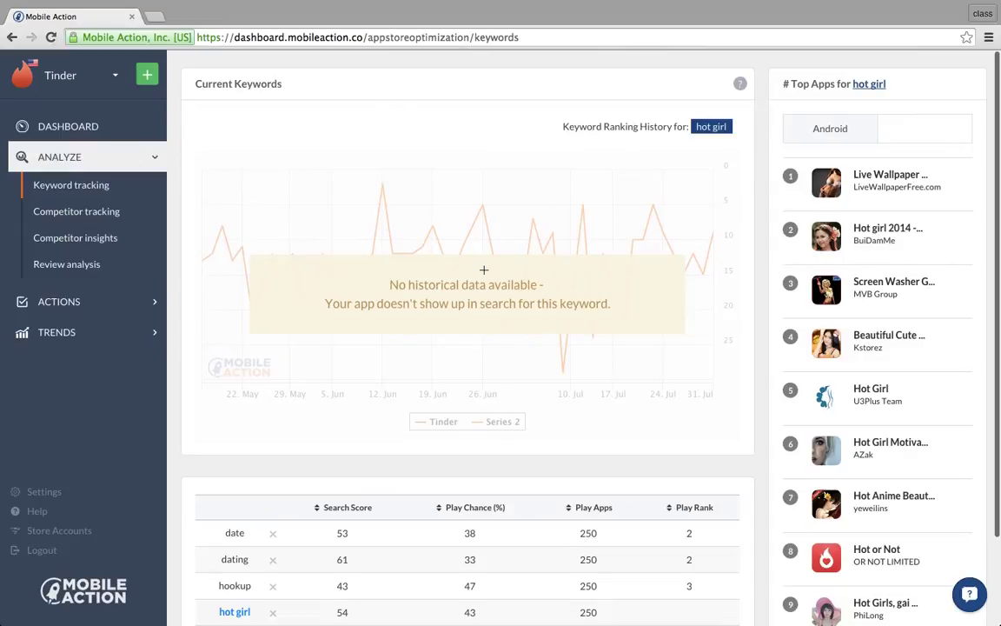
Switch to the keyword "dating" and examine its ranking history, top apps and keyword scores
{"action": "left_click", "coordinate": [640, 562]}
{"action": "scroll", "coordinate": [661, 487], "scroll_direction": "down", "scroll_amount": 1}
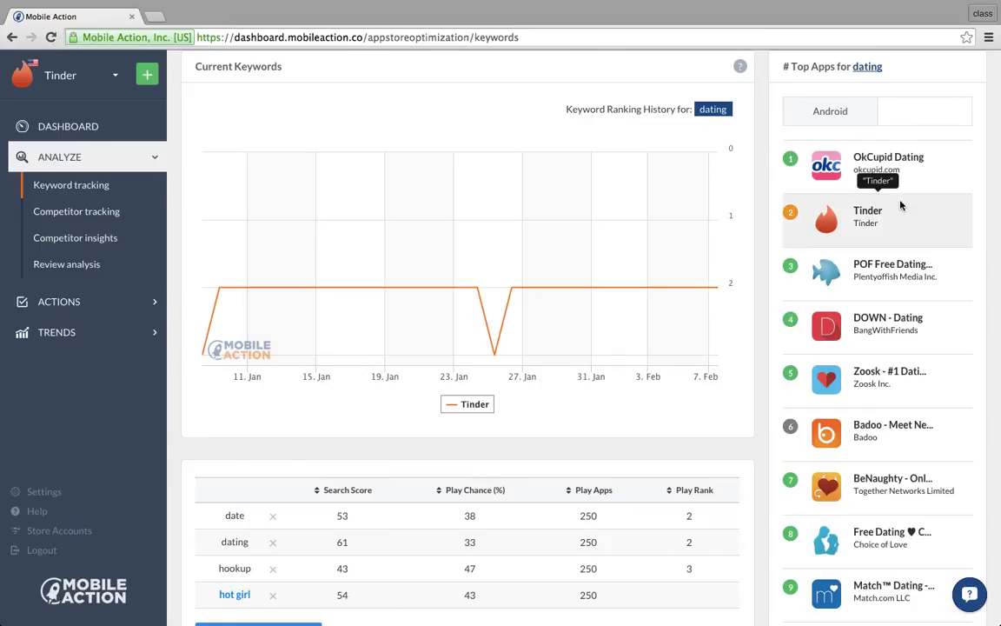
{"action": "scroll", "coordinate": [851, 347], "scroll_direction": "down", "scroll_amount": 2}
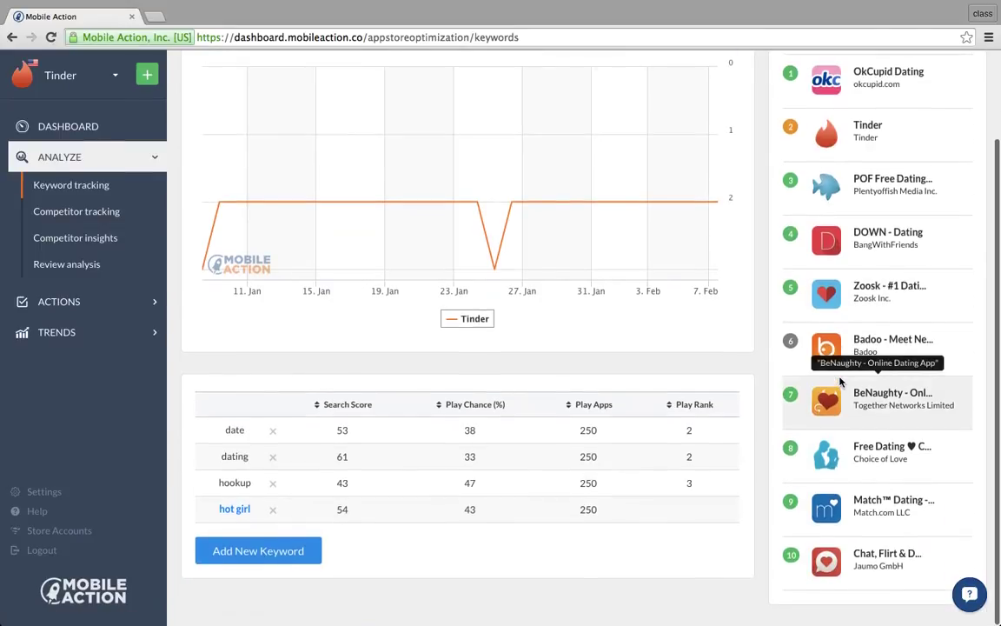
{"action": "scroll", "coordinate": [839, 379], "scroll_direction": "up", "scroll_amount": 3}
{"action": "scroll", "coordinate": [827, 532], "scroll_direction": "down", "scroll_amount": 1}
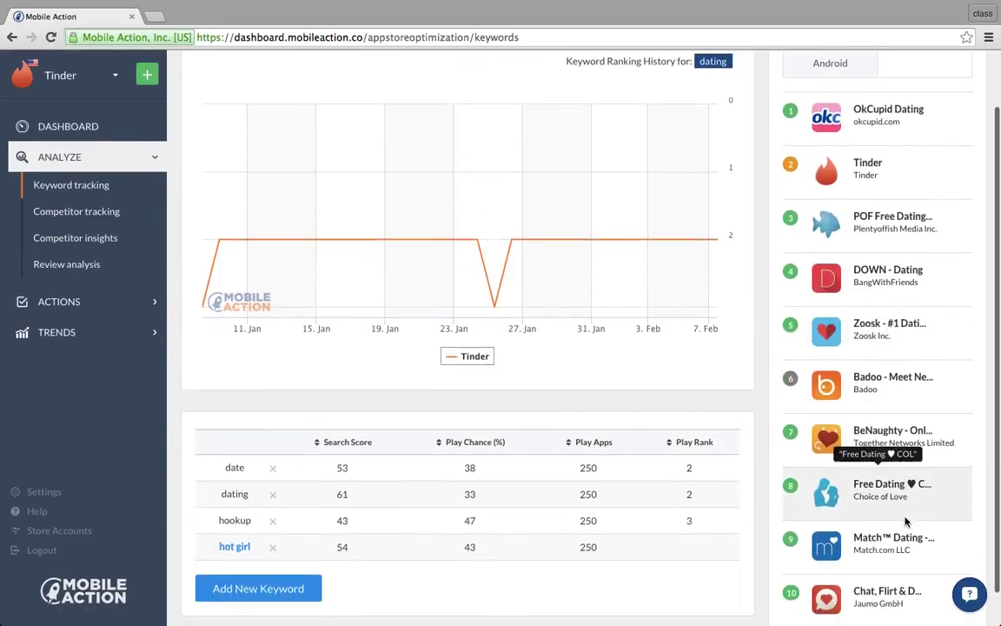
{"action": "scroll", "coordinate": [905, 522], "scroll_direction": "down", "scroll_amount": 1}
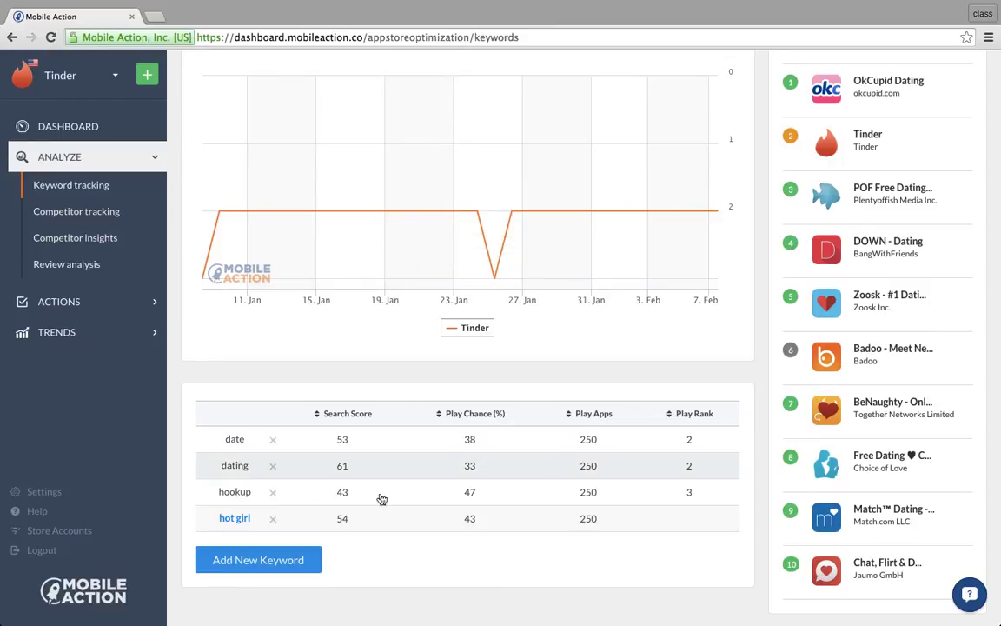
Add "tinder" to the tracked keywords and look over its ranking and top apps
{"action": "left_click", "coordinate": [289, 560]}
{"action": "left_click", "coordinate": [503, 290]}
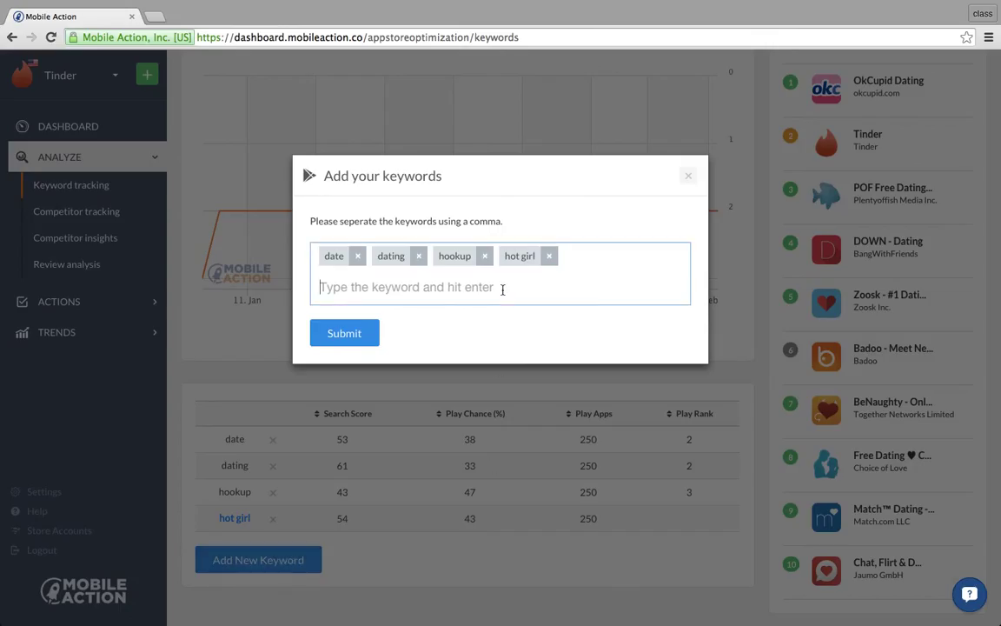
{"action": "type", "text": "tinder"}
{"action": "key", "text": "Return"}
{"action": "key", "text": "Return"}
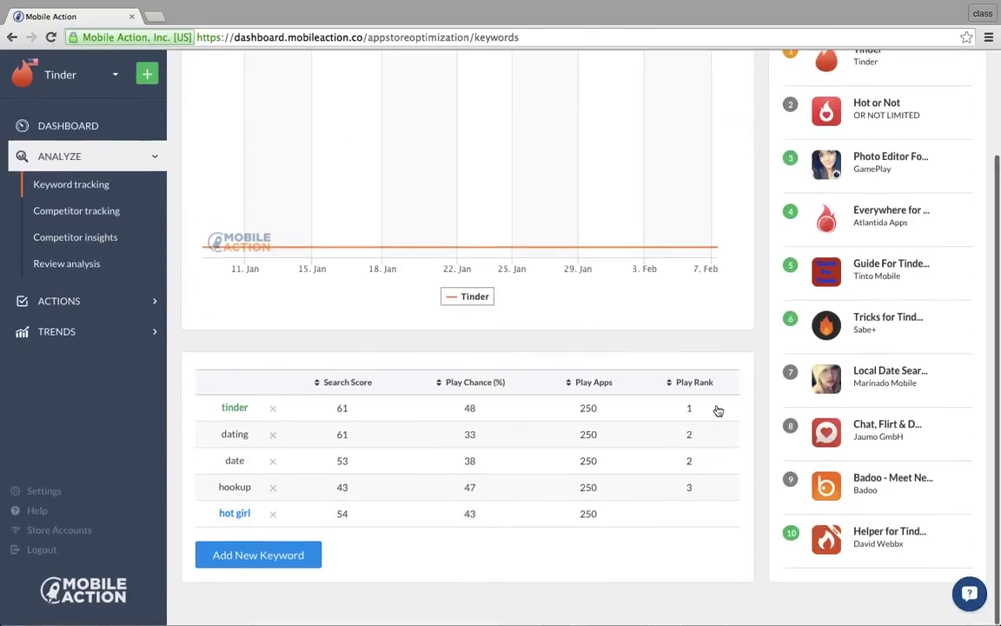
{"action": "scroll", "coordinate": [664, 415], "scroll_direction": "up", "scroll_amount": 2}
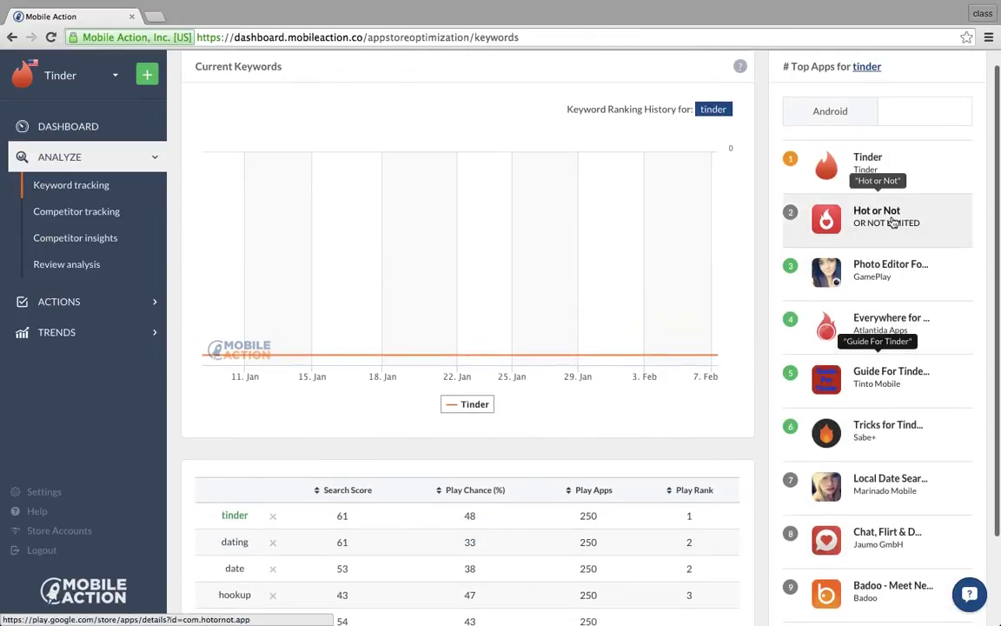
{"action": "scroll", "coordinate": [893, 221], "scroll_direction": "down", "scroll_amount": 3}
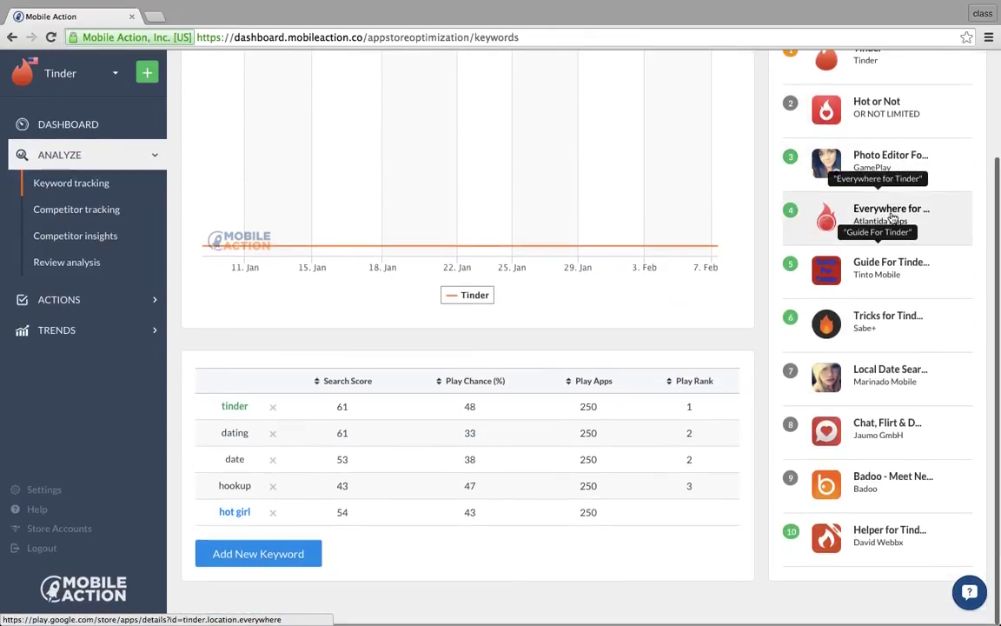
Open competitor tracking and search for "hot or not" as a custom competitor
{"action": "left_click", "coordinate": [99, 219]}
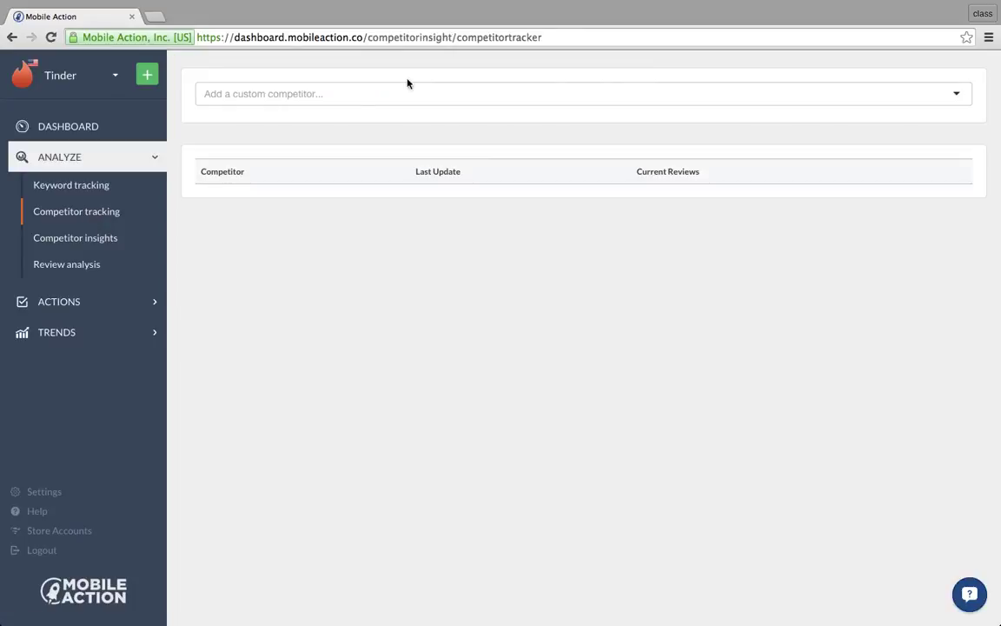
{"action": "left_click", "coordinate": [398, 97]}
{"action": "type", "text": "hot or not"}
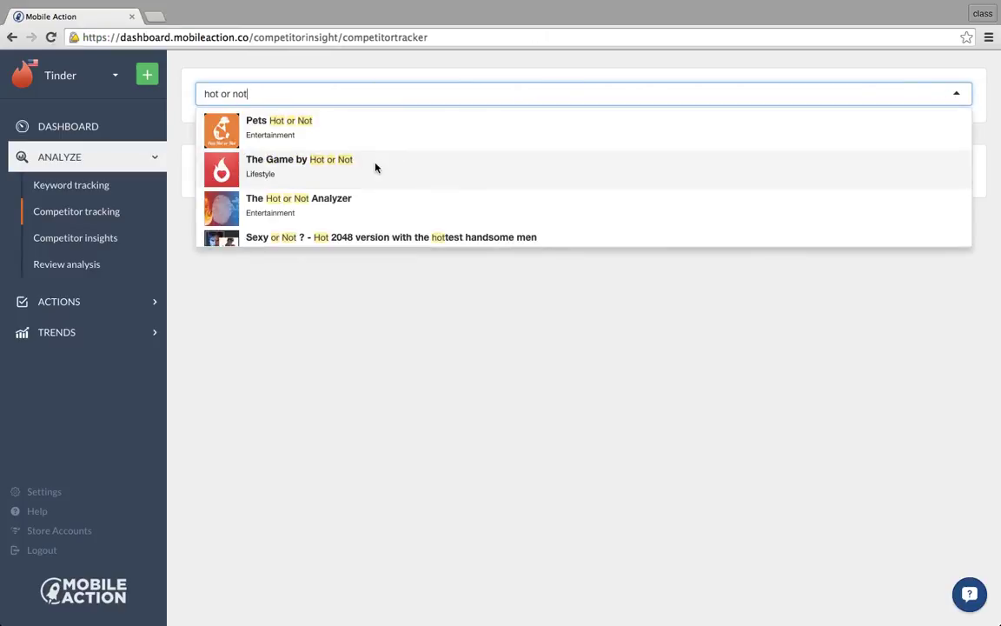
{"action": "scroll", "coordinate": [382, 175], "scroll_direction": "down", "scroll_amount": 1}
{"action": "scroll", "coordinate": [383, 176], "scroll_direction": "up", "scroll_amount": 1}
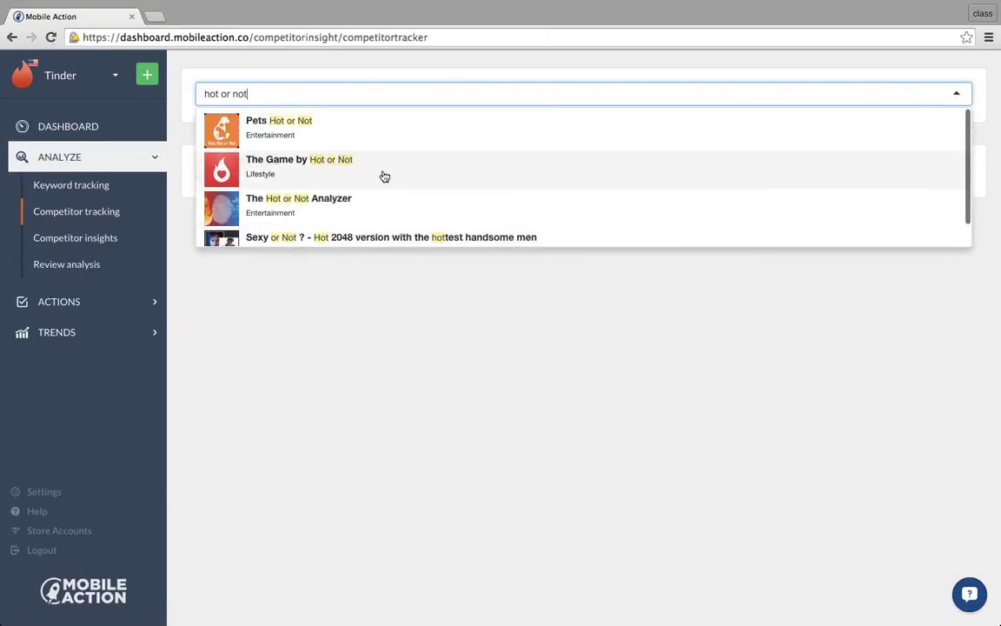
Search for "okcupid" instead and add OkCupid Dating as a custom competitor
{"action": "key", "text": "super+a"}
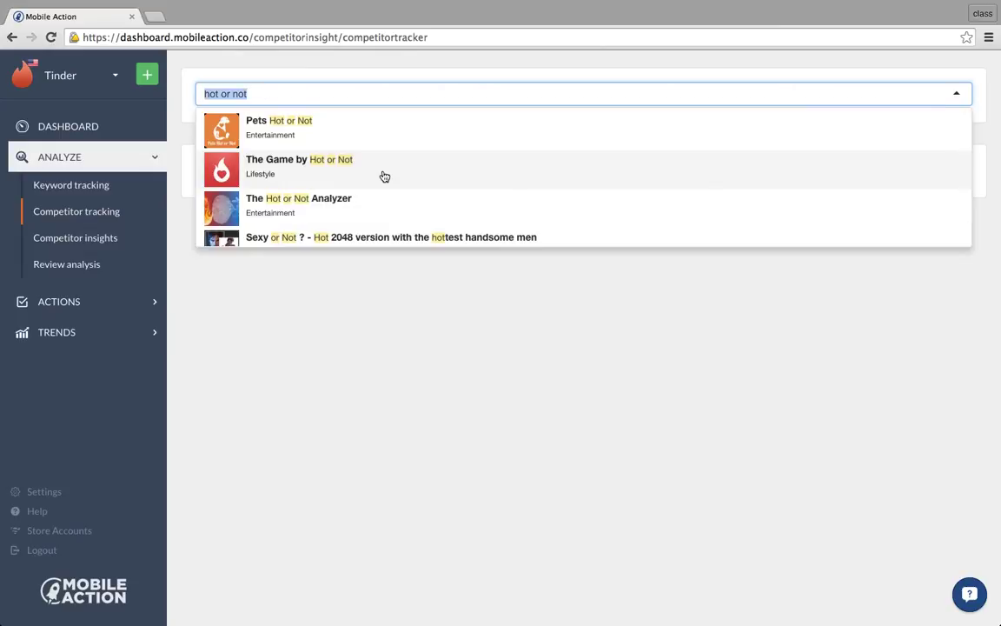
{"action": "type", "text": "okcupid"}
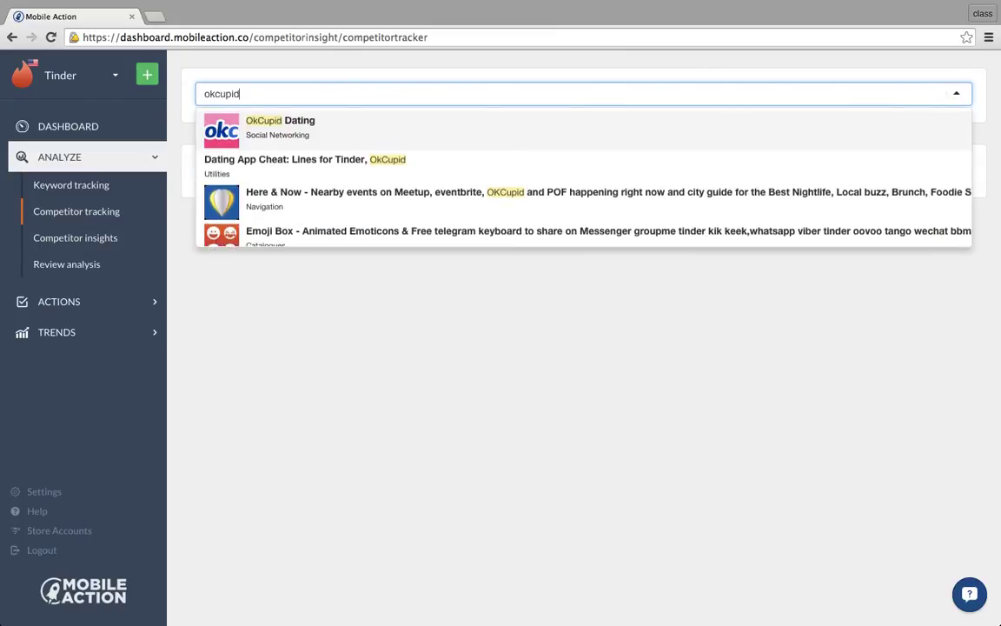
{"action": "left_click", "coordinate": [368, 139]}
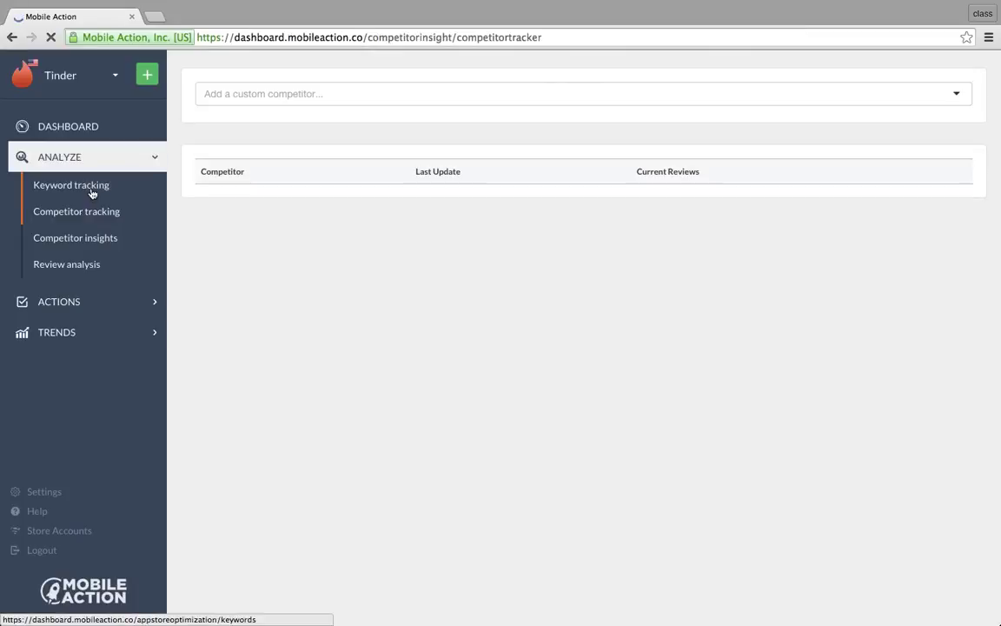
Return to keyword tracking and review the rankings of Tinder's tracked keywords
{"action": "left_click", "coordinate": [92, 193]}
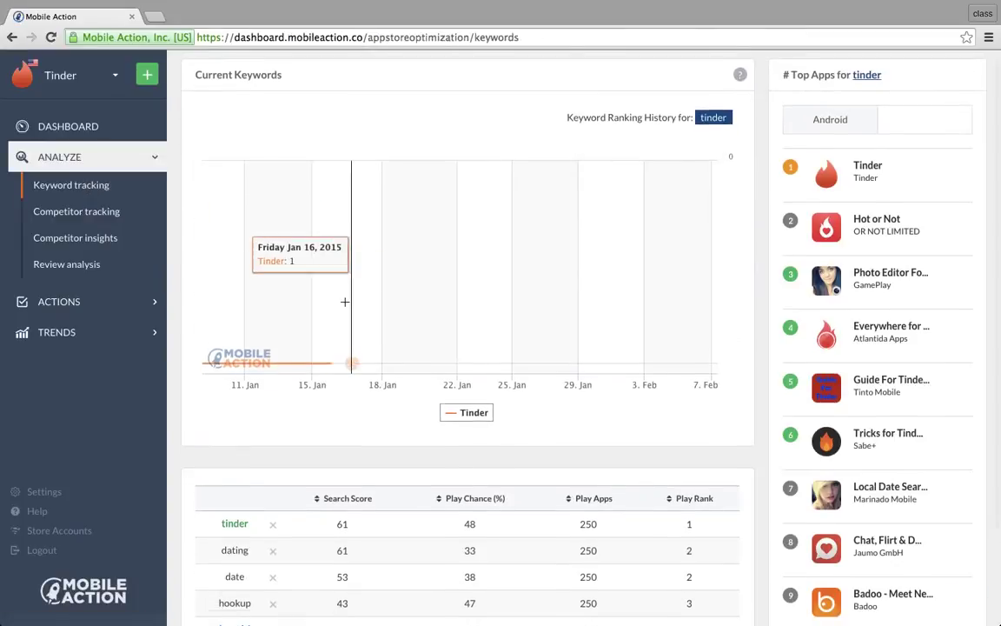
{"action": "scroll", "coordinate": [346, 304], "scroll_direction": "down", "scroll_amount": 3}
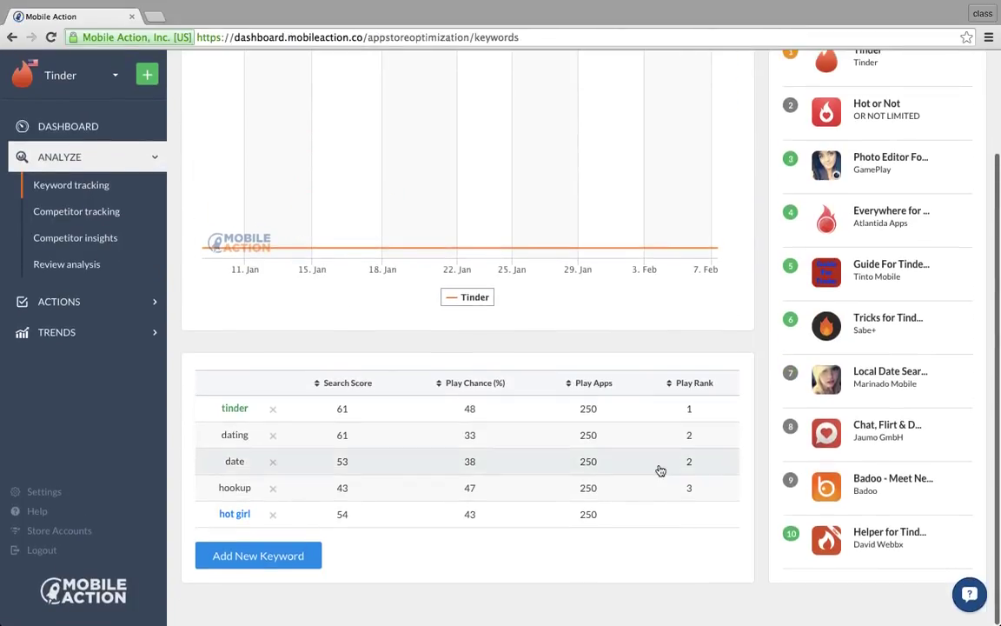
{"action": "scroll", "coordinate": [658, 469], "scroll_direction": "up", "scroll_amount": 2}
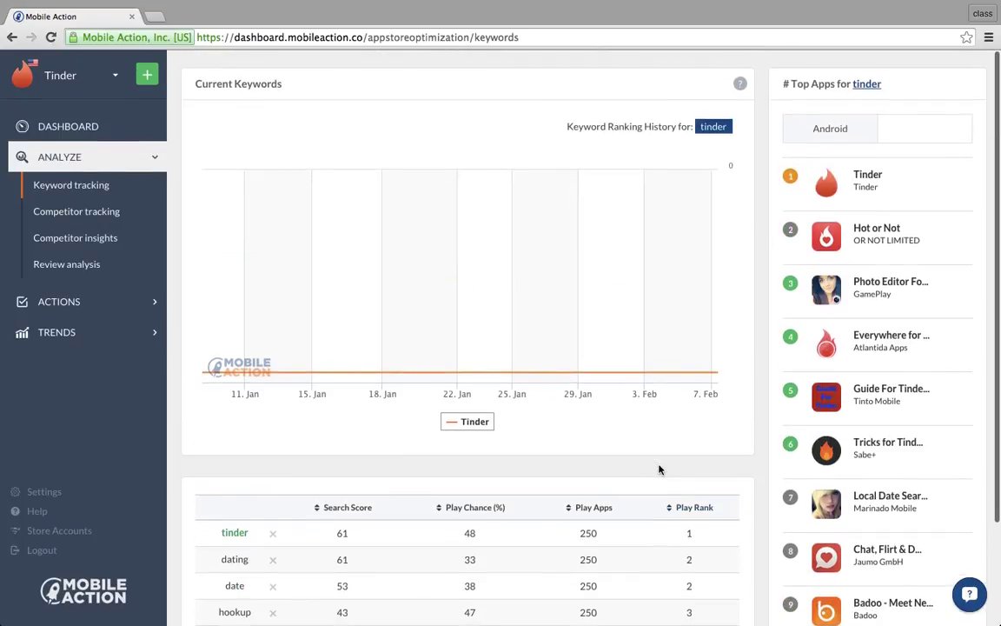
{"action": "scroll", "coordinate": [659, 469], "scroll_direction": "down", "scroll_amount": 3}
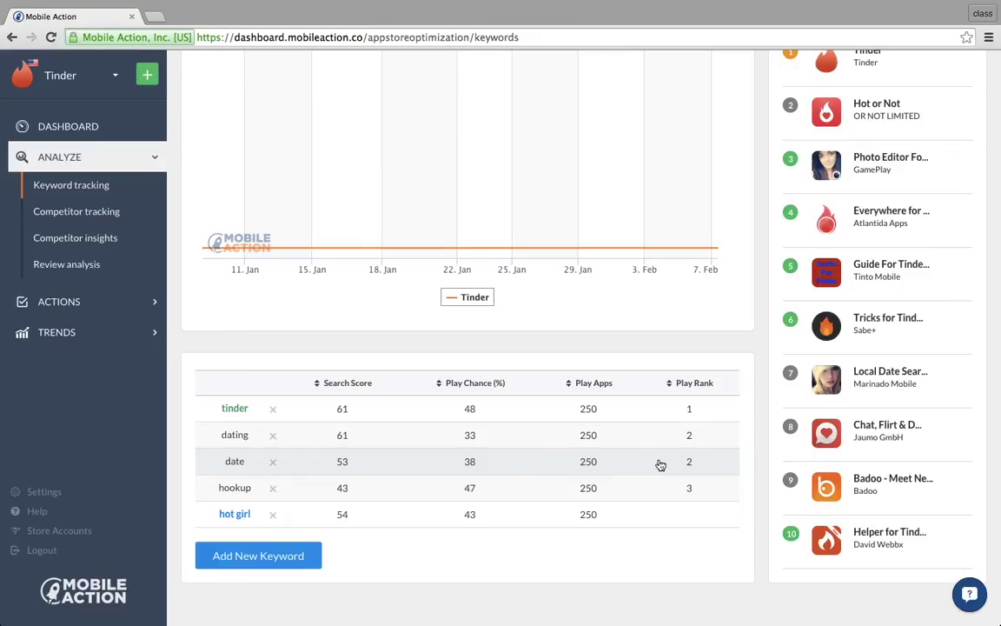
{"action": "left_click", "coordinate": [135, 300]}
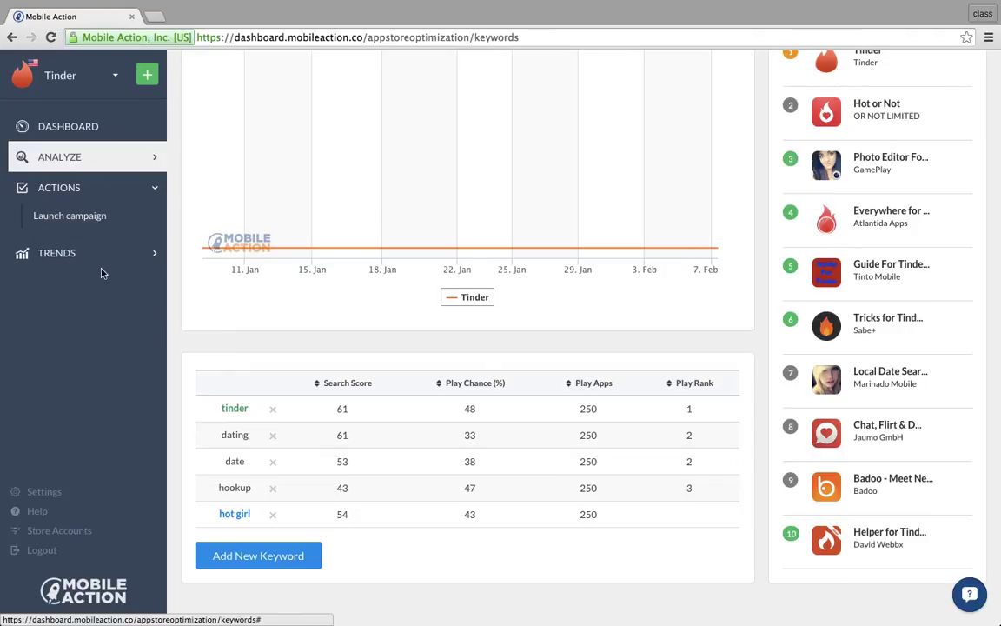
{"action": "left_click", "coordinate": [109, 252]}
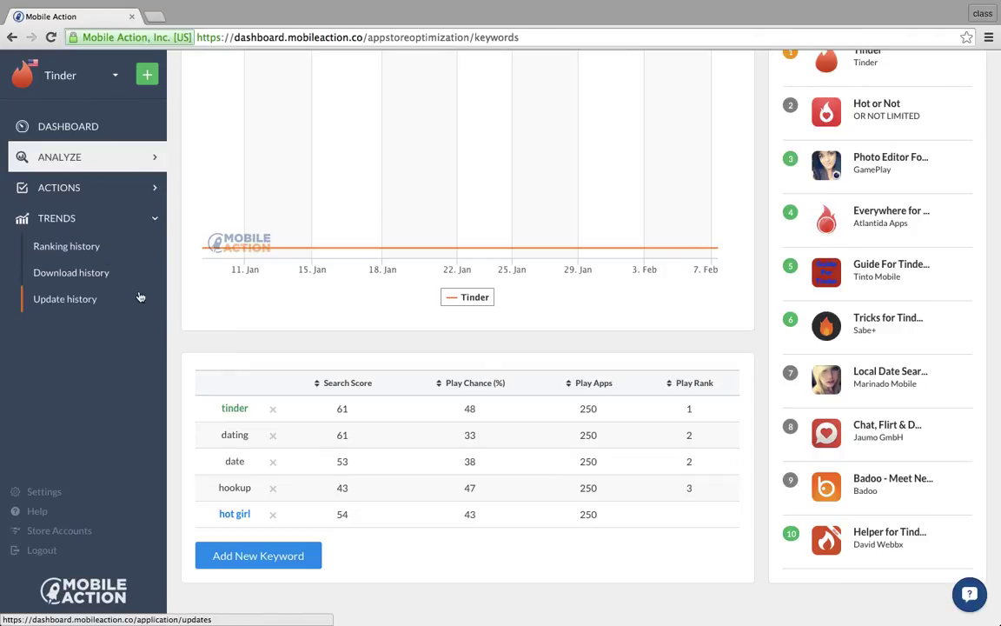
{"action": "scroll", "coordinate": [349, 284], "scroll_direction": "up", "scroll_amount": 3}
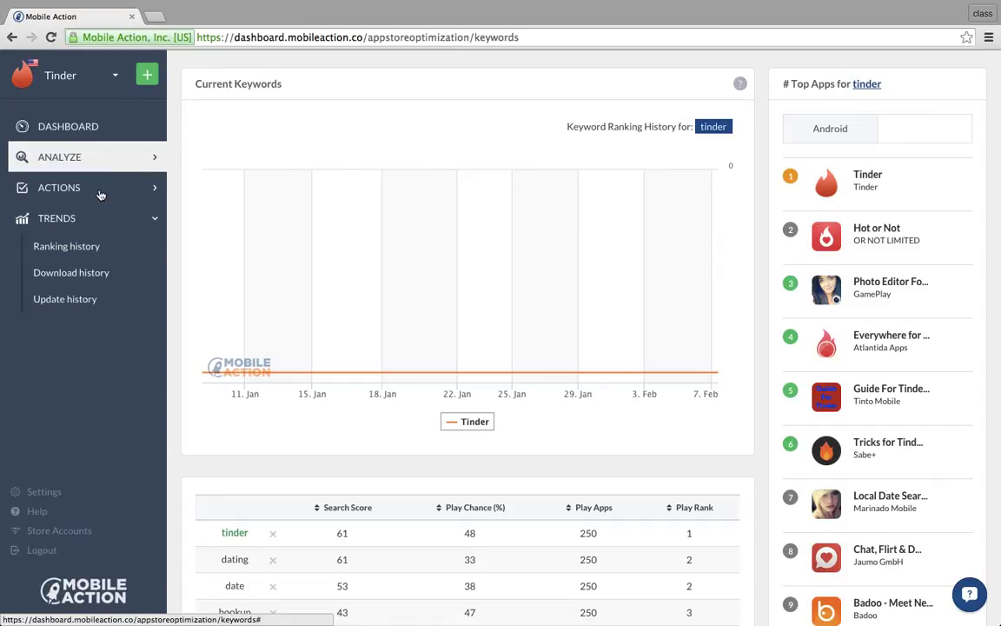
Search for "tinder" among iPhone/iPad apps in the United States and add Tinder as a new app
{"action": "left_click", "coordinate": [147, 75]}
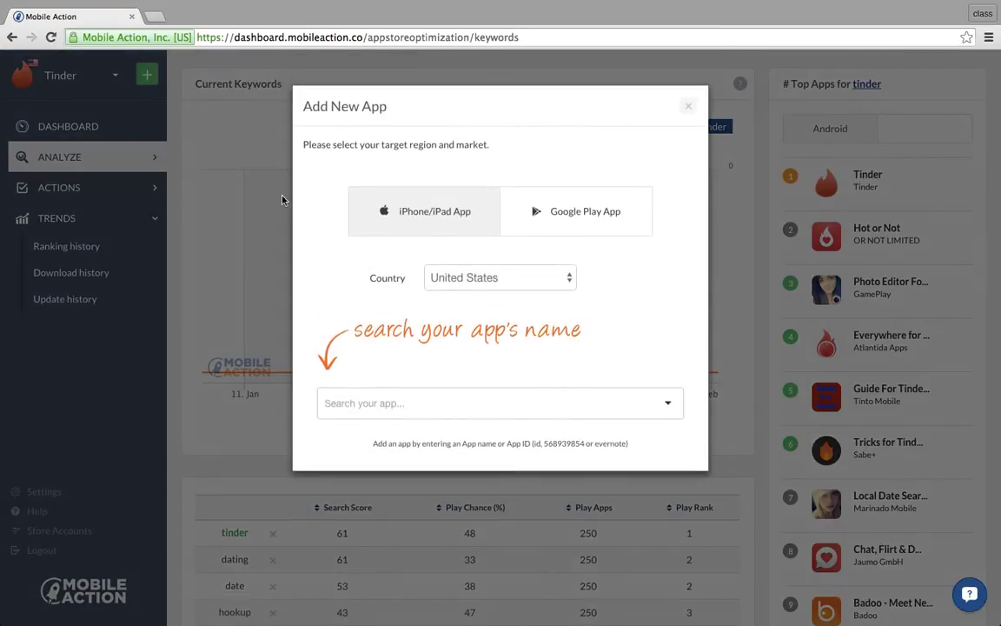
{"action": "left_click", "coordinate": [491, 403]}
{"action": "type", "text": "tinder"}
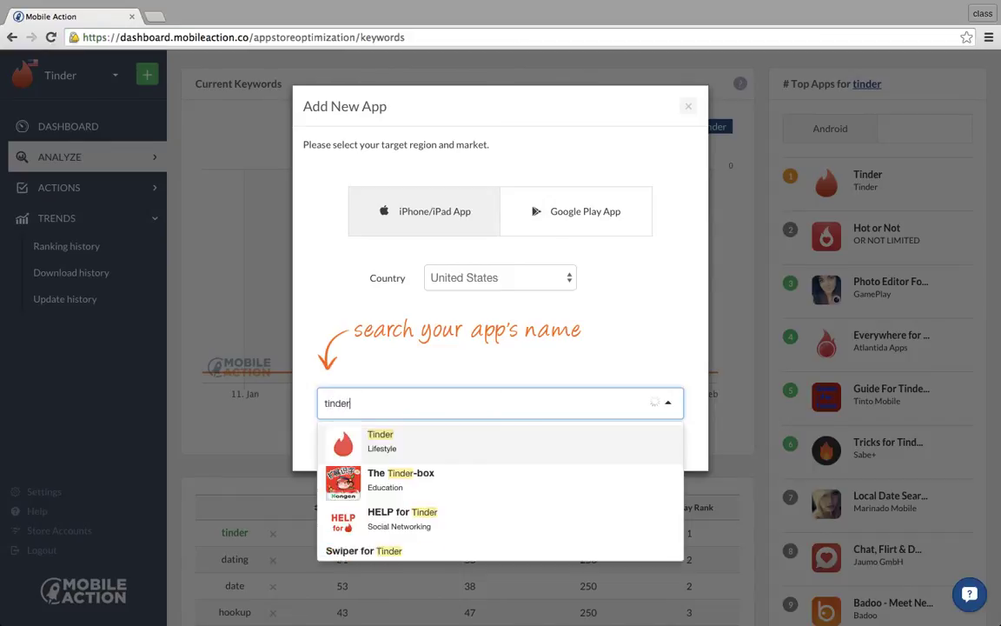
{"action": "left_click", "coordinate": [473, 440]}
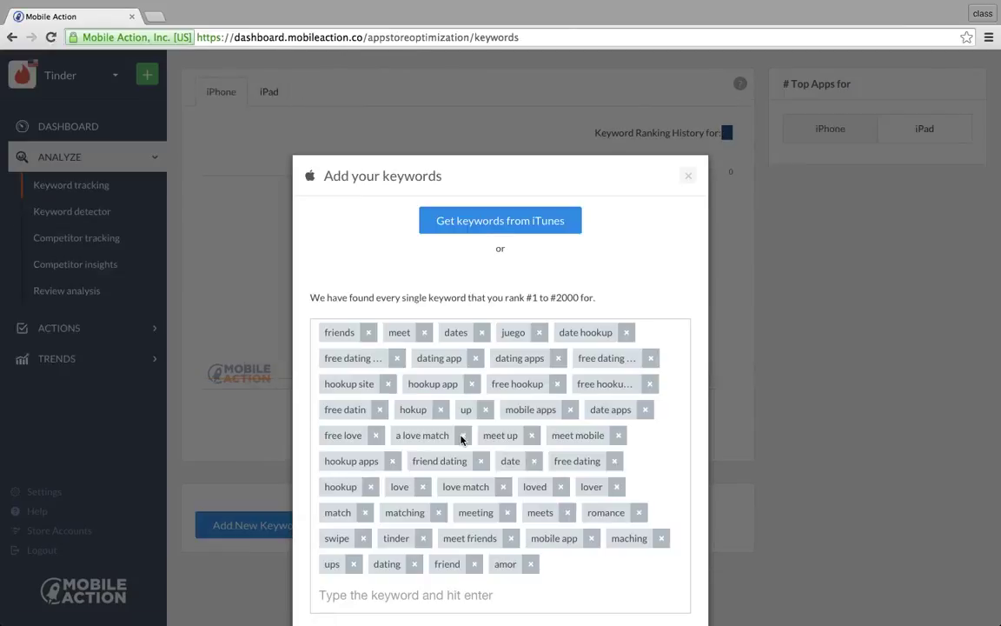
{"action": "scroll", "coordinate": [461, 439], "scroll_direction": "down", "scroll_amount": 2}
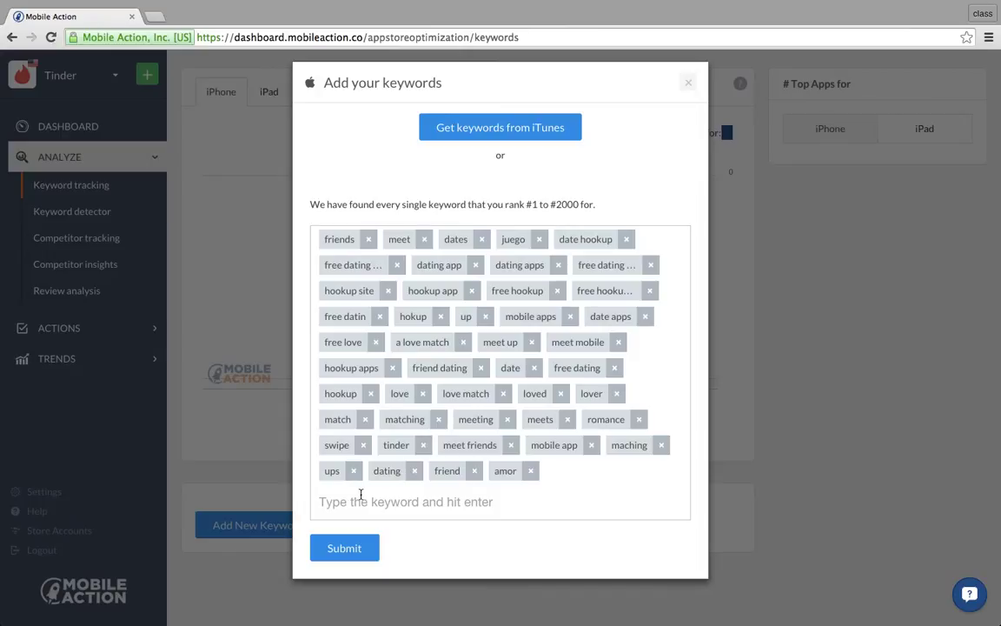
Set the night lighting in f.lux to Daylight
{"action": "mouse_move", "coordinate": [570, 10]}
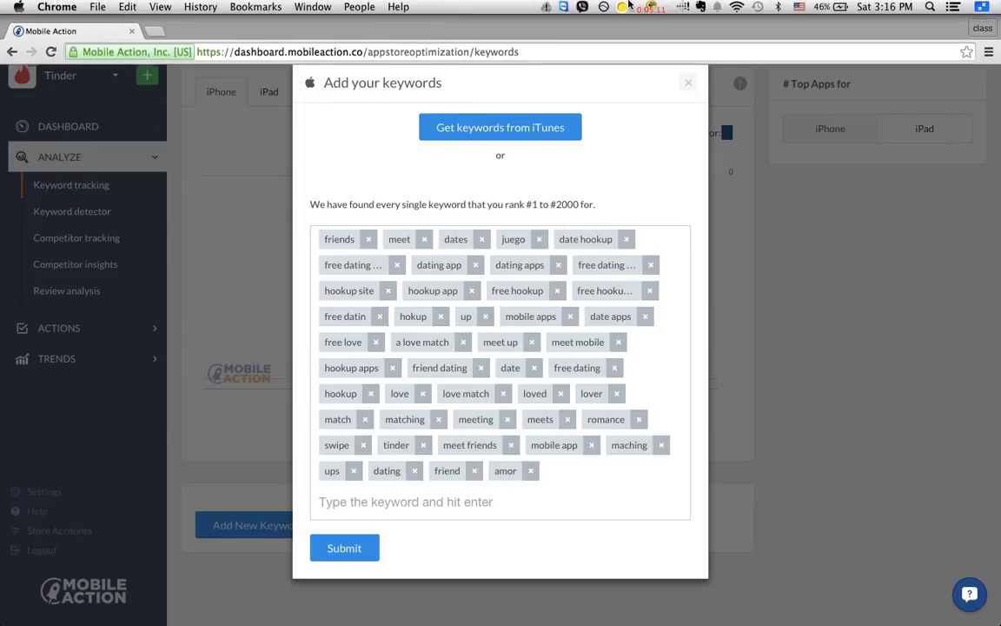
{"action": "left_click", "coordinate": [604, 8]}
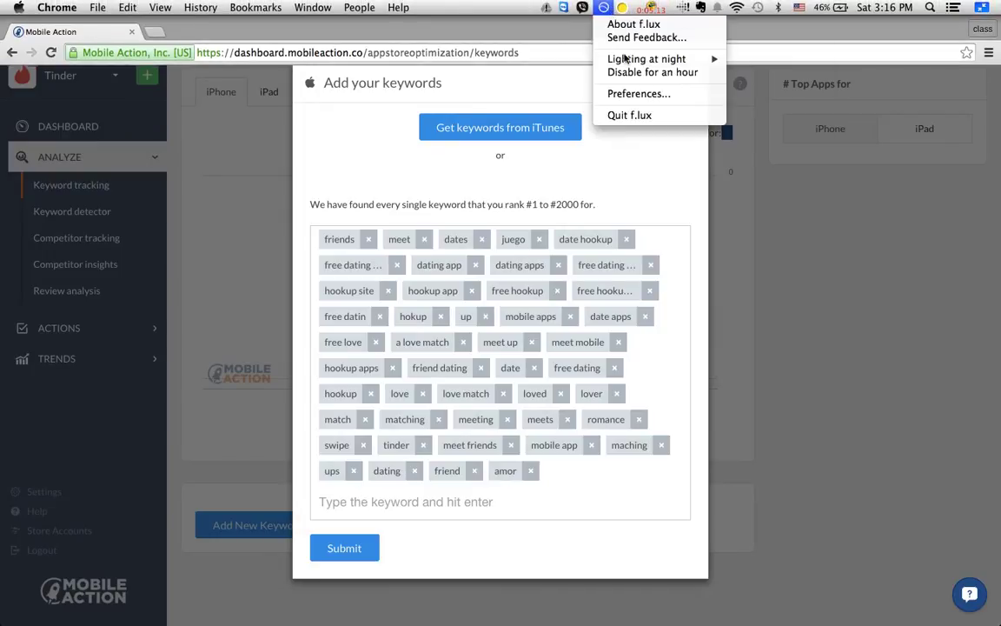
{"action": "mouse_move", "coordinate": [660, 58]}
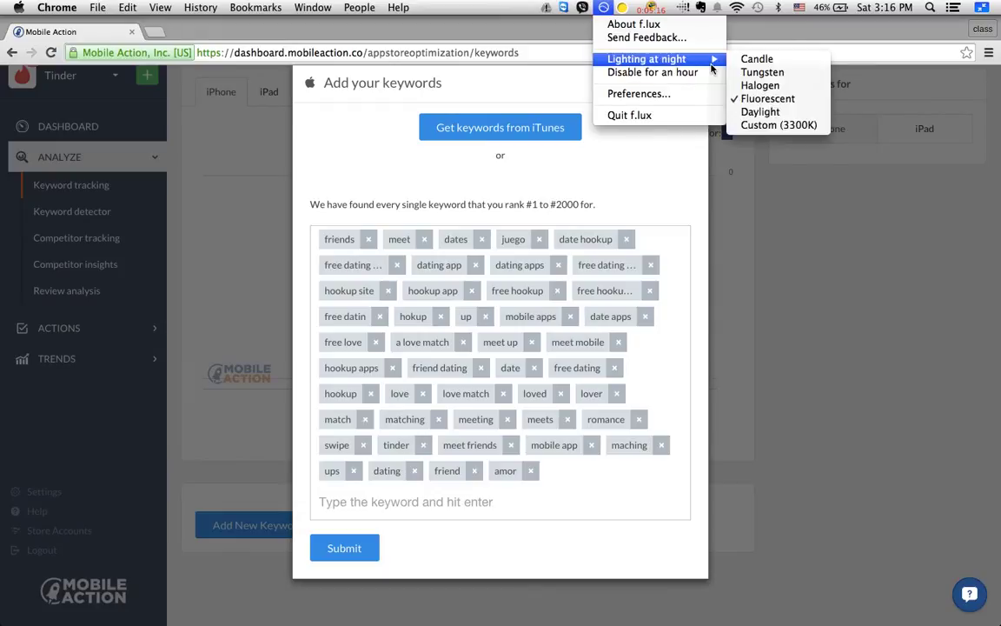
{"action": "left_click", "coordinate": [751, 113]}
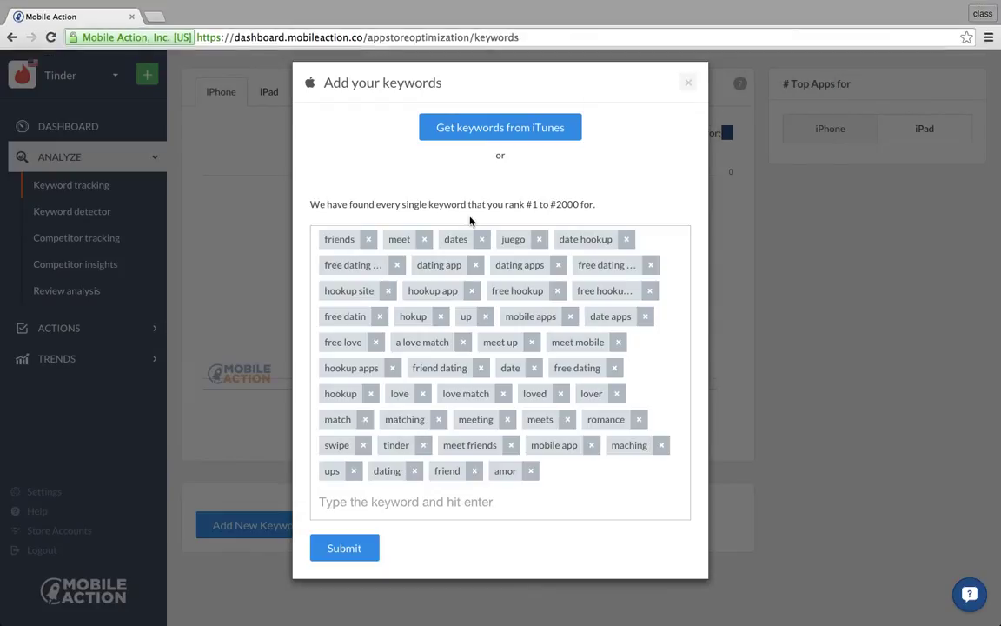
Submit the full list of suggested keywords for the iPhone/iPad version of Tinder in Mobile Action
{"action": "left_click", "coordinate": [344, 548]}
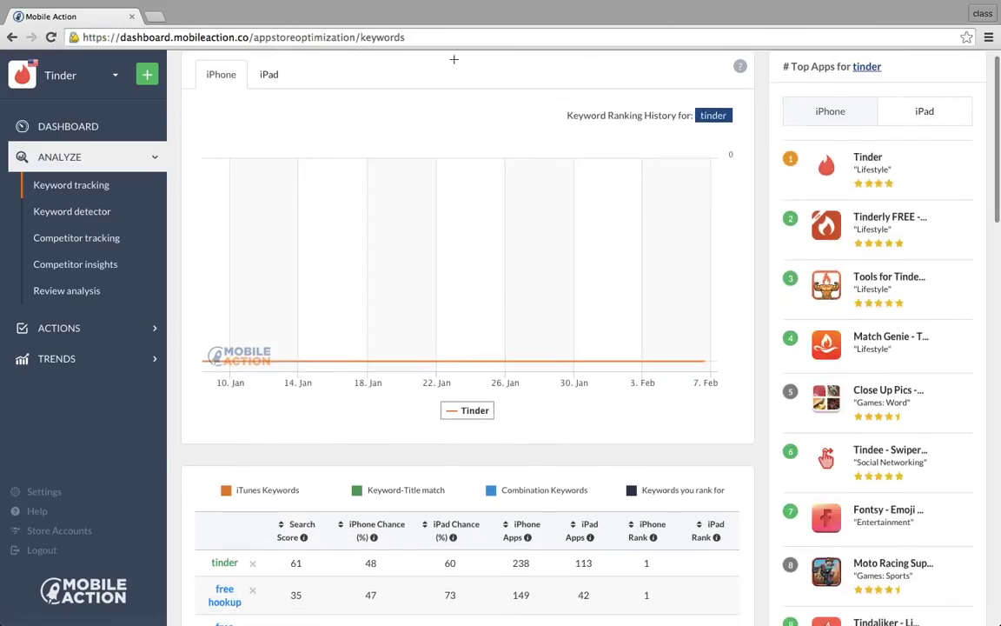
Disable f.lux for an hour and set its daytime color temperature to about 6200K
{"action": "left_click", "coordinate": [605, 8]}
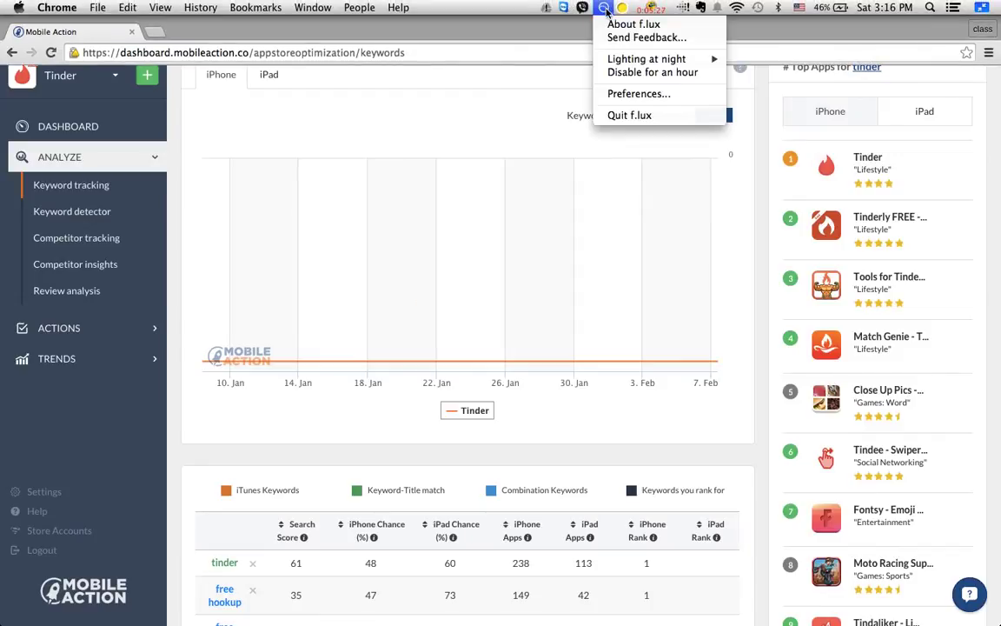
{"action": "left_click", "coordinate": [660, 73]}
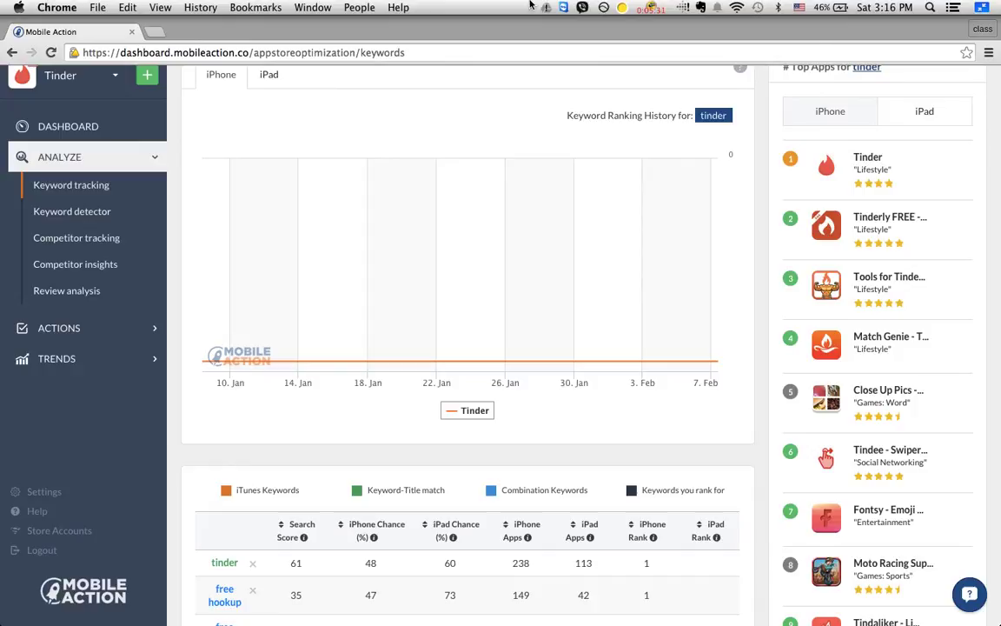
{"action": "left_click", "coordinate": [604, 7]}
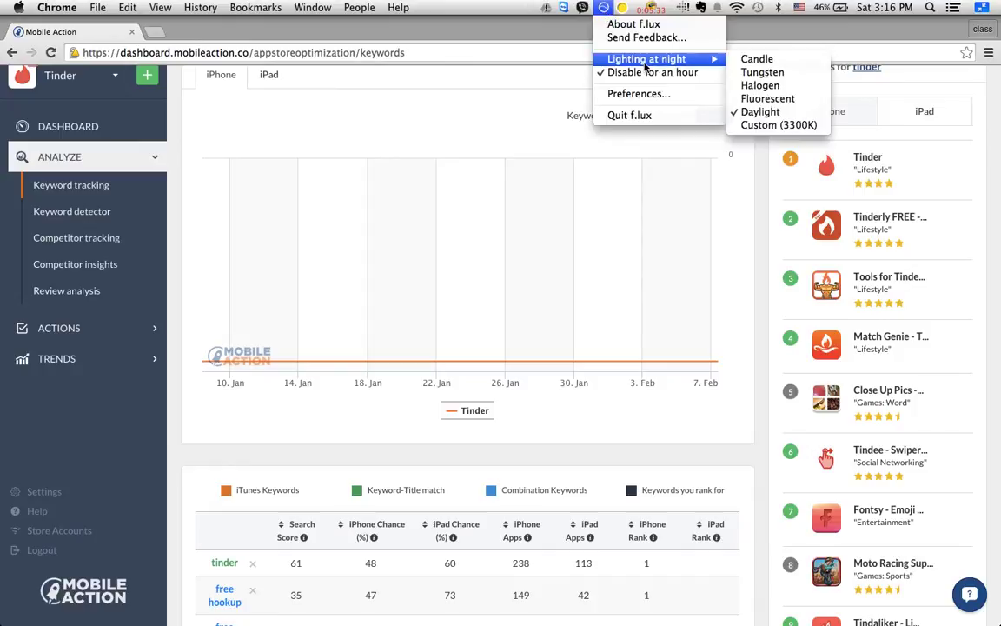
{"action": "left_click", "coordinate": [697, 93]}
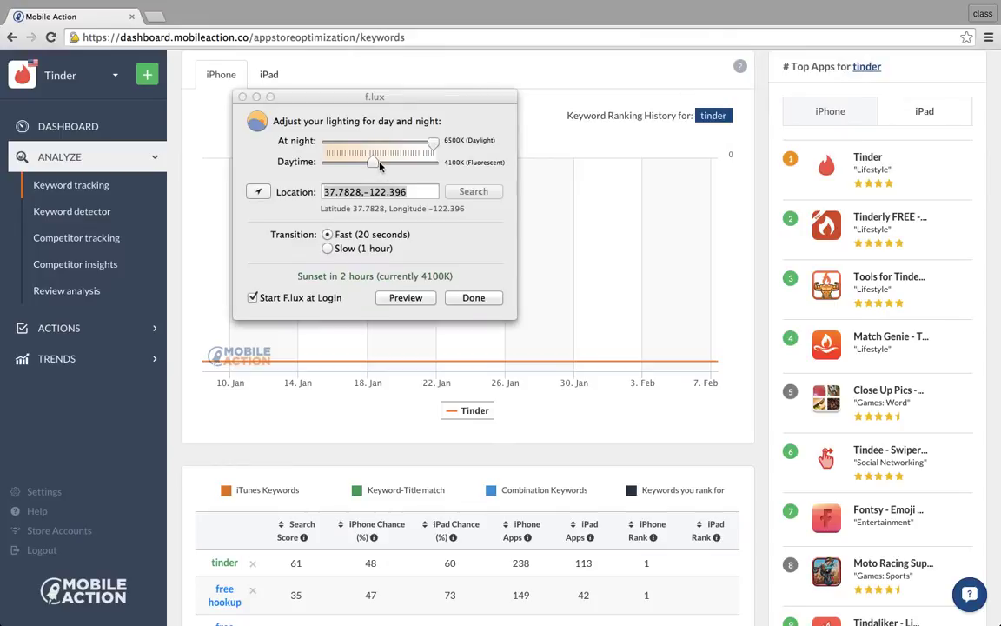
{"action": "left_click_drag", "start_coordinate": [375, 159], "coordinate": [427, 170]}
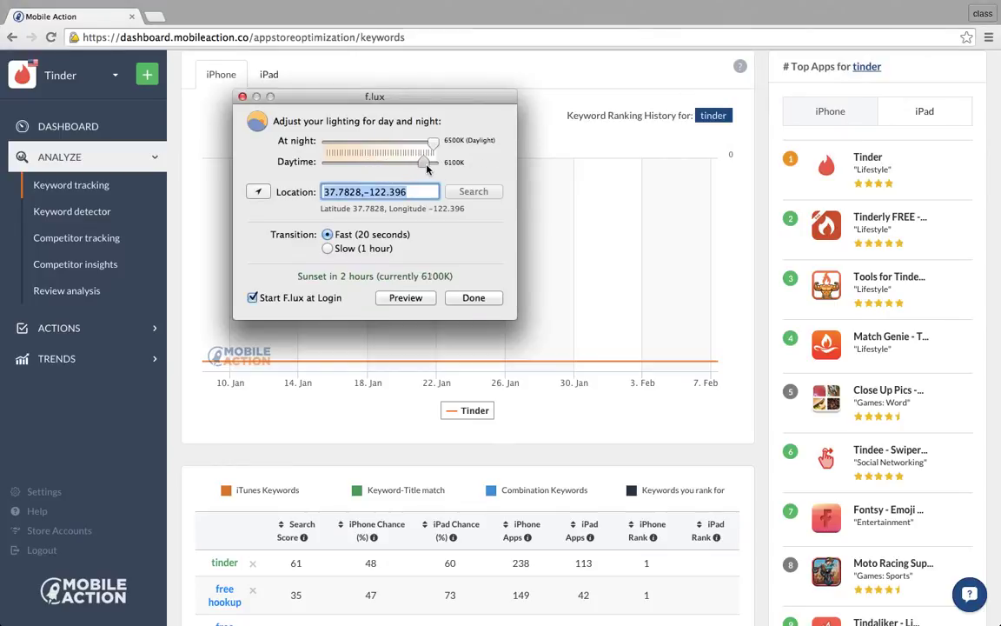
{"action": "left_click", "coordinate": [476, 311]}
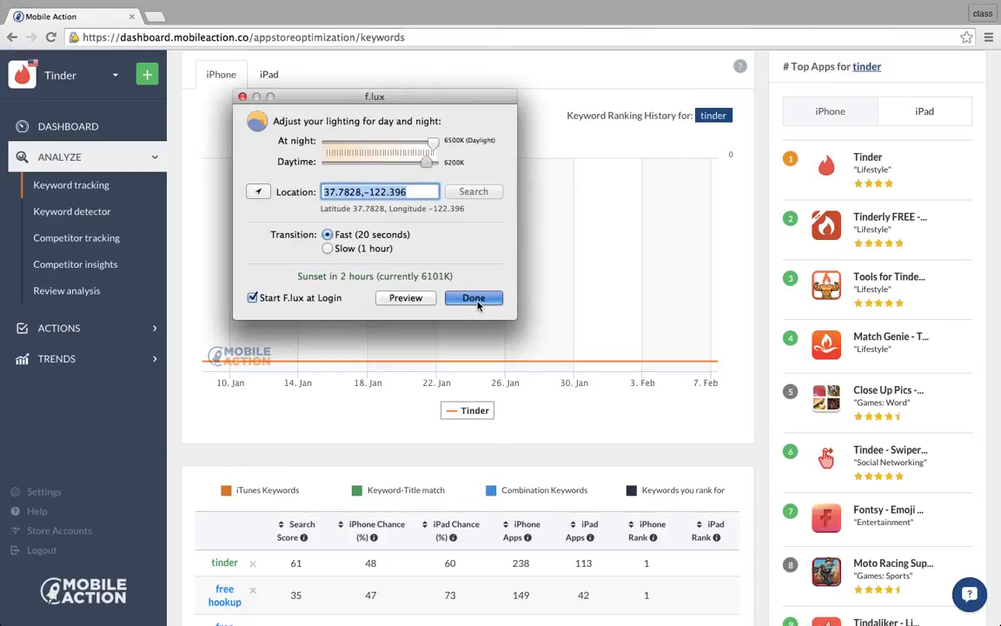
Review the iPhone and iPad keyword table, ranking history and top apps for "tinder"
{"action": "scroll", "coordinate": [830, 333], "scroll_direction": "up", "scroll_amount": 1}
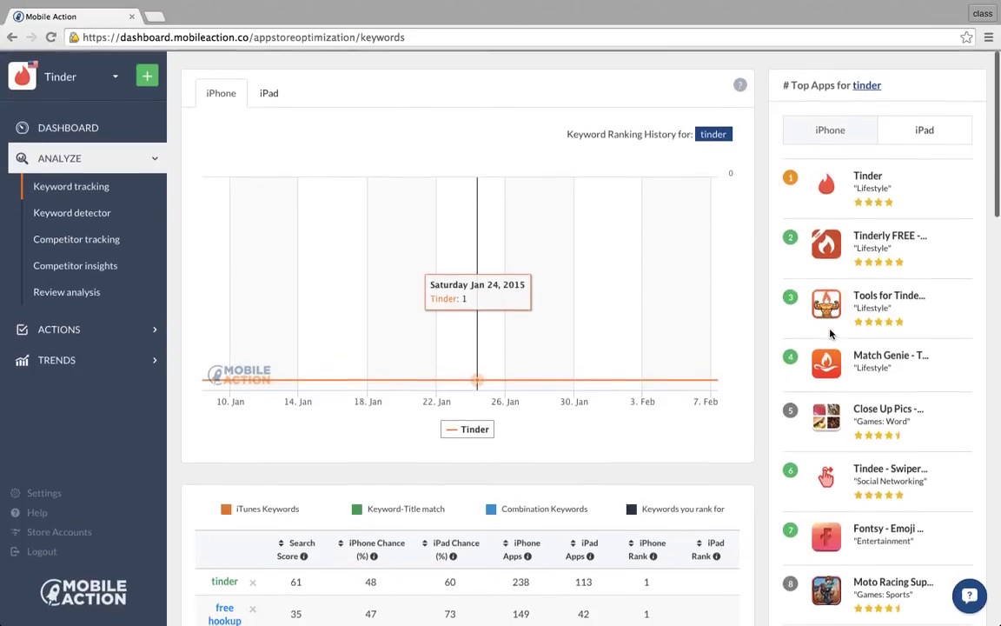
{"action": "scroll", "coordinate": [830, 332], "scroll_direction": "down", "scroll_amount": 5}
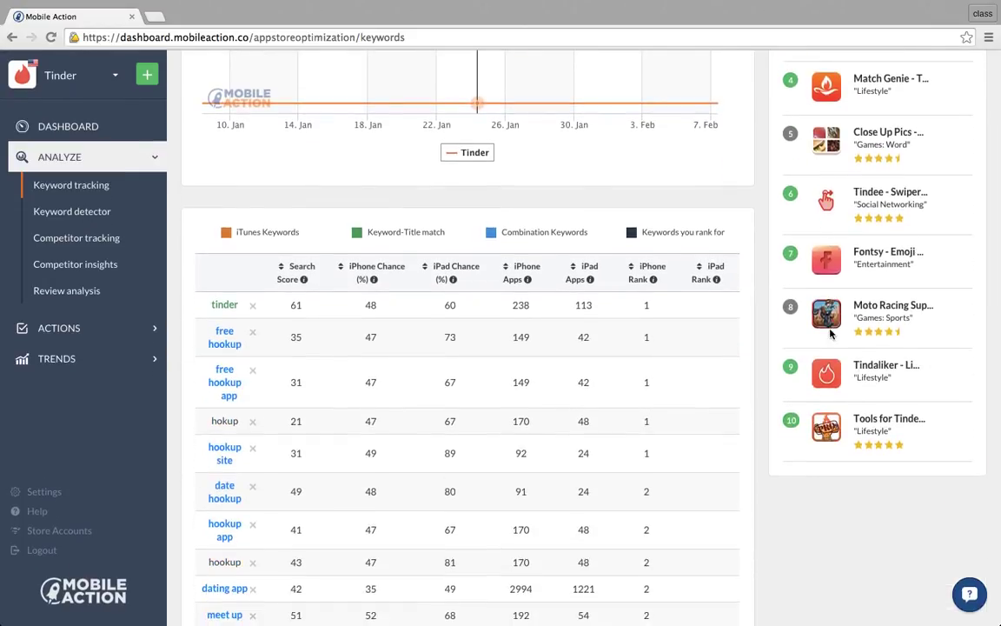
{"action": "scroll", "coordinate": [830, 333], "scroll_direction": "up", "scroll_amount": 5}
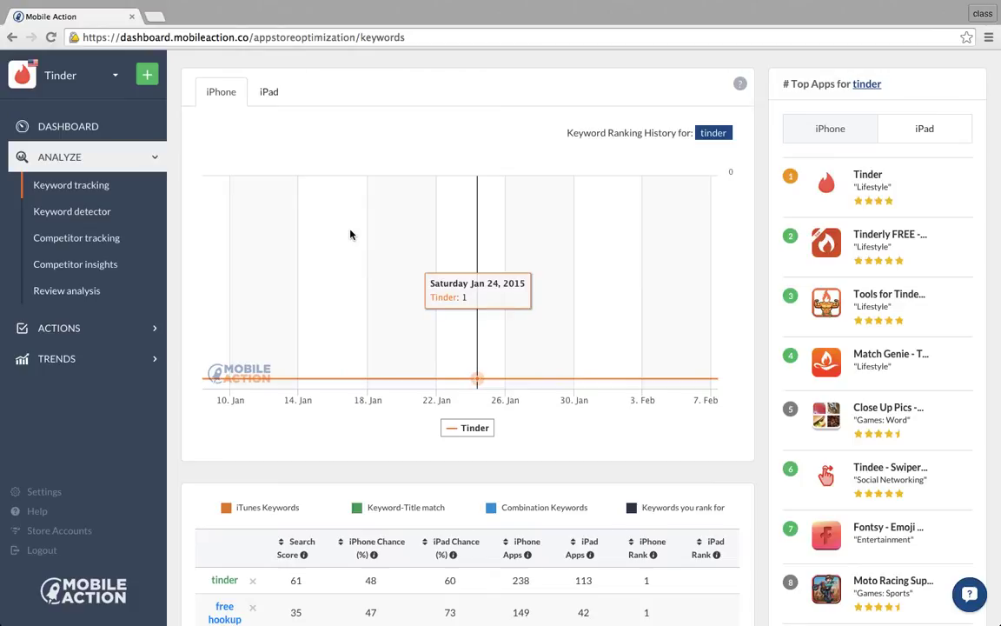
{"action": "scroll", "coordinate": [373, 261], "scroll_direction": "down", "scroll_amount": 6}
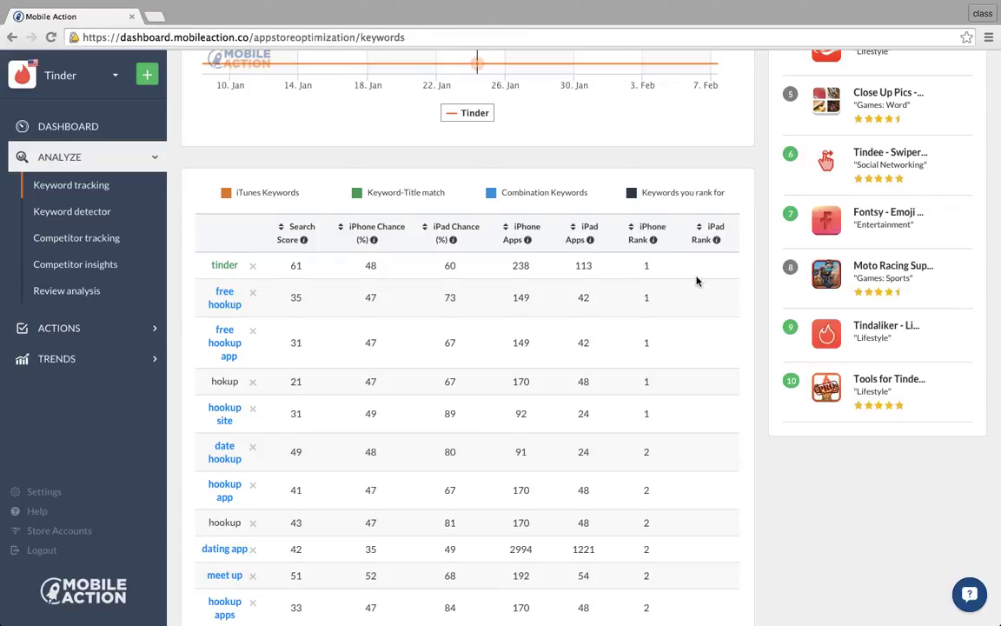
{"action": "scroll", "coordinate": [696, 280], "scroll_direction": "up", "scroll_amount": 4}
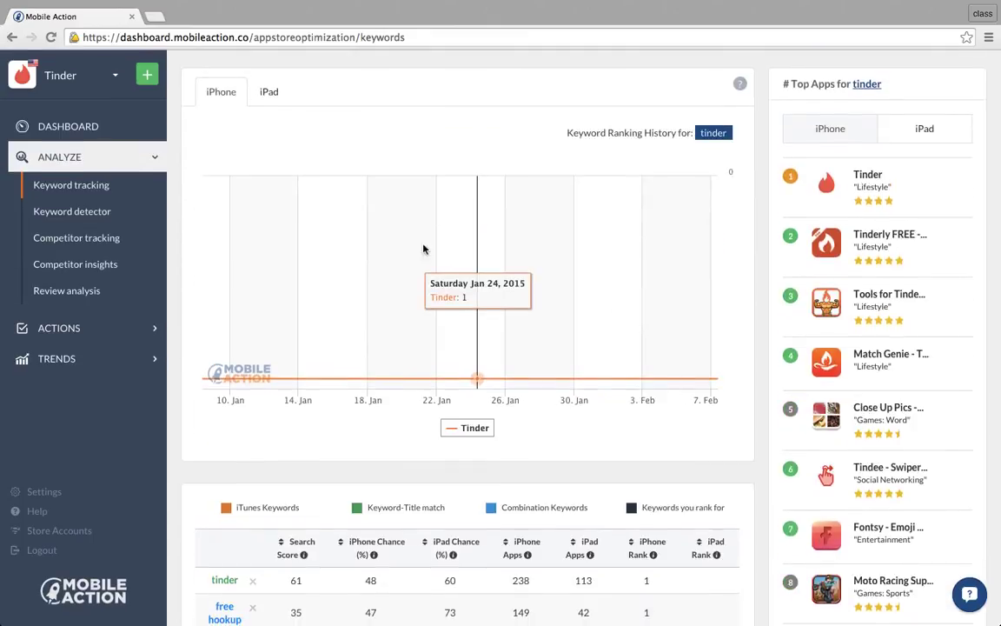
{"action": "left_click", "coordinate": [115, 76]}
{"action": "scroll", "coordinate": [70, 201], "scroll_direction": "down", "scroll_amount": 5}
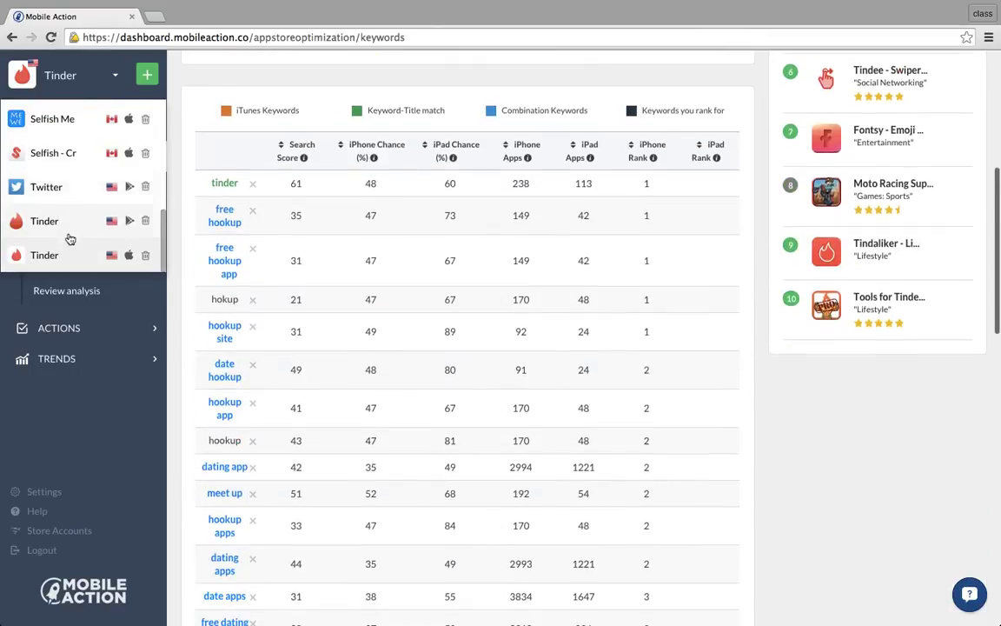
{"action": "left_click", "coordinate": [69, 256]}
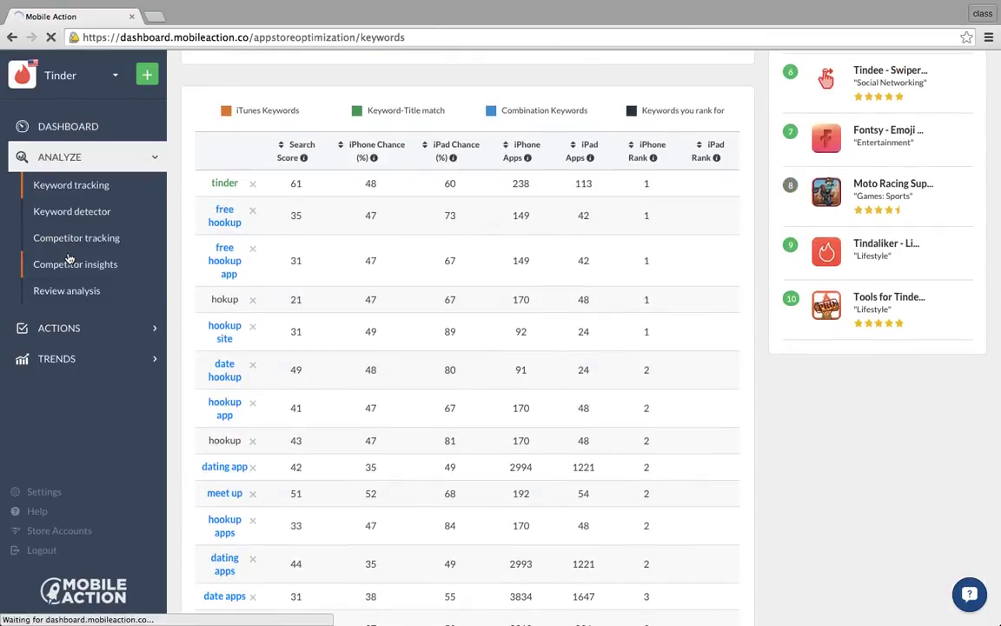
Switch to the Google Play version of Tinder and review the rankings in its keyword tracking
{"action": "left_click", "coordinate": [88, 76]}
{"action": "scroll", "coordinate": [81, 224], "scroll_direction": "down", "scroll_amount": 10}
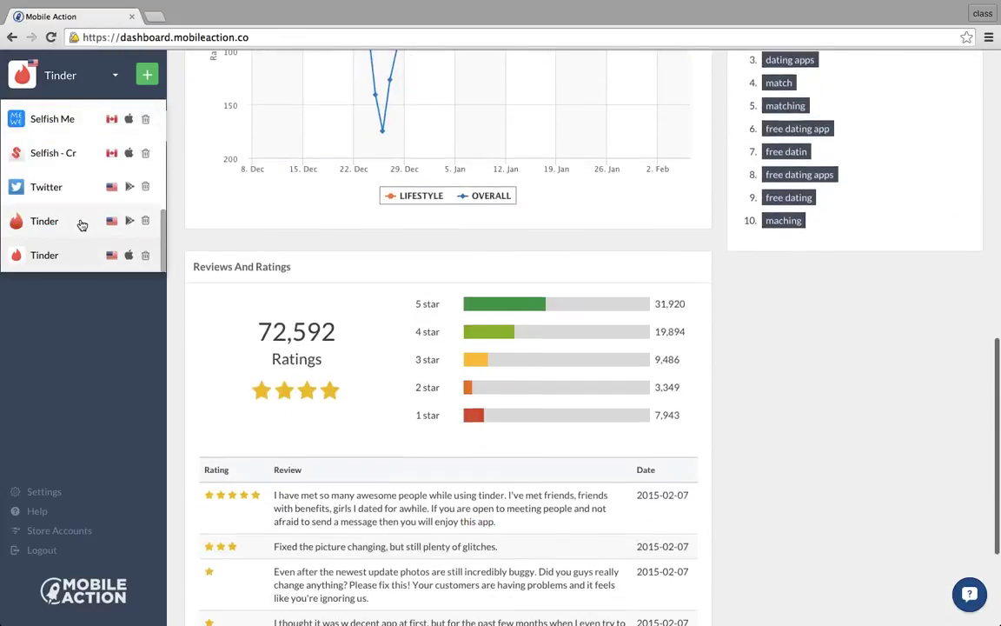
{"action": "left_click", "coordinate": [73, 227]}
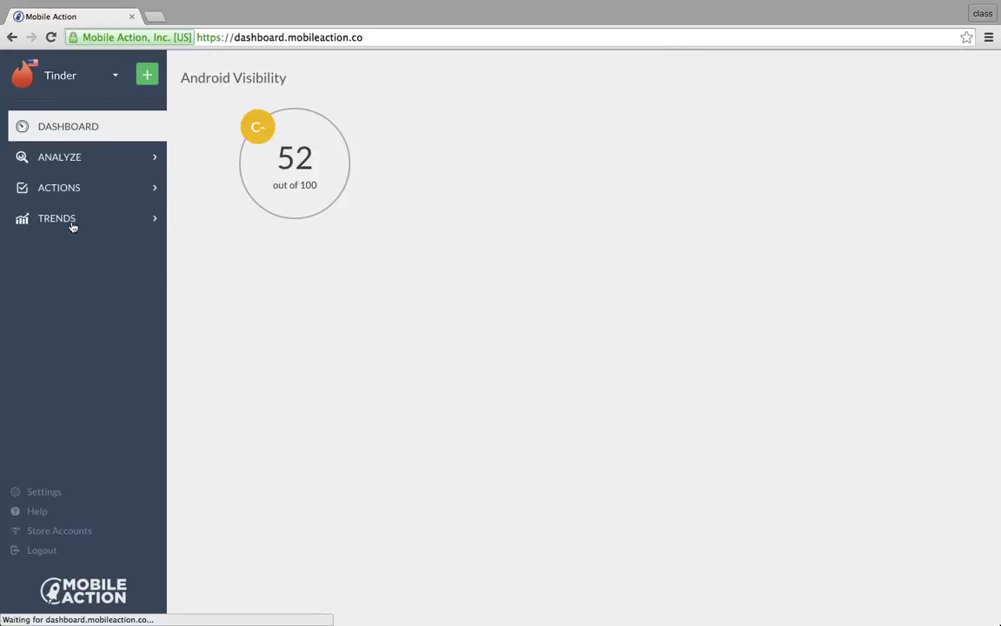
{"action": "left_click", "coordinate": [91, 161]}
{"action": "left_click", "coordinate": [91, 192]}
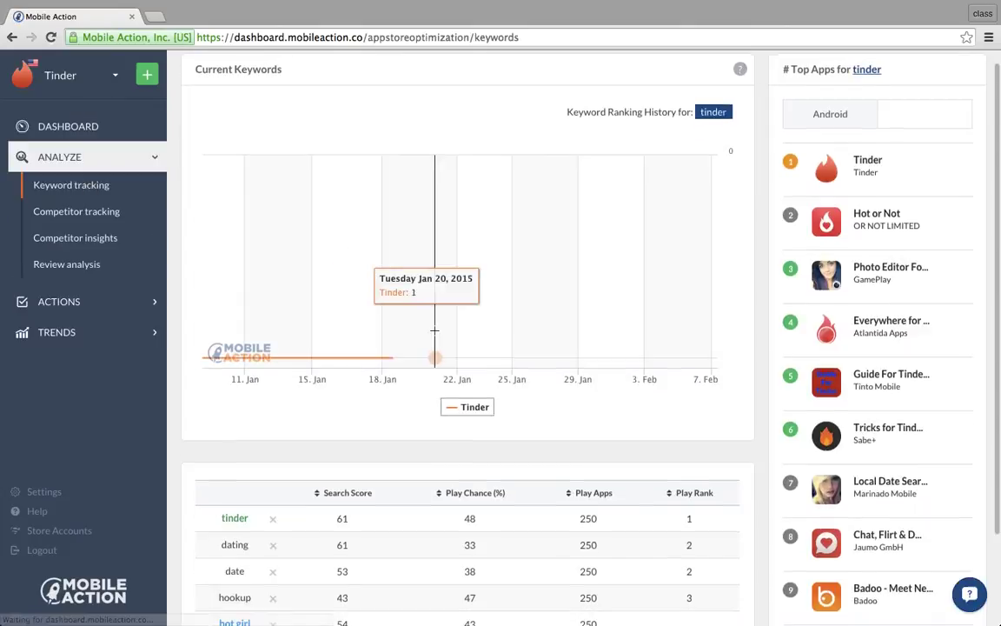
{"action": "scroll", "coordinate": [483, 376], "scroll_direction": "down", "scroll_amount": 2}
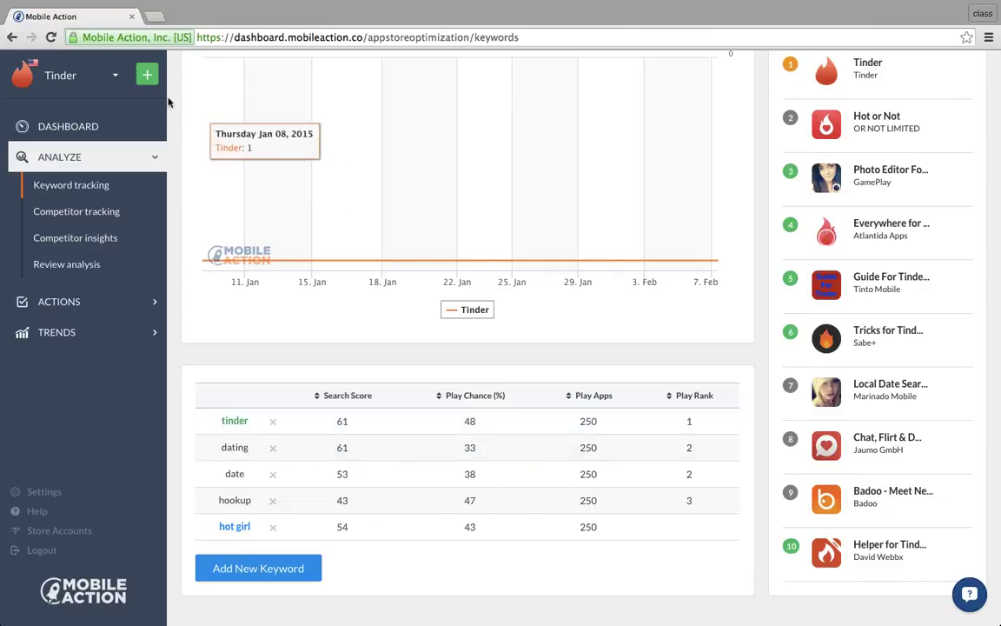
Switch to the iTunes version of Tinder and examine its dashboard's keyword rankings, category rankings, probable competitors and reviews
{"action": "left_click", "coordinate": [98, 80]}
{"action": "scroll", "coordinate": [81, 169], "scroll_direction": "down", "scroll_amount": 5}
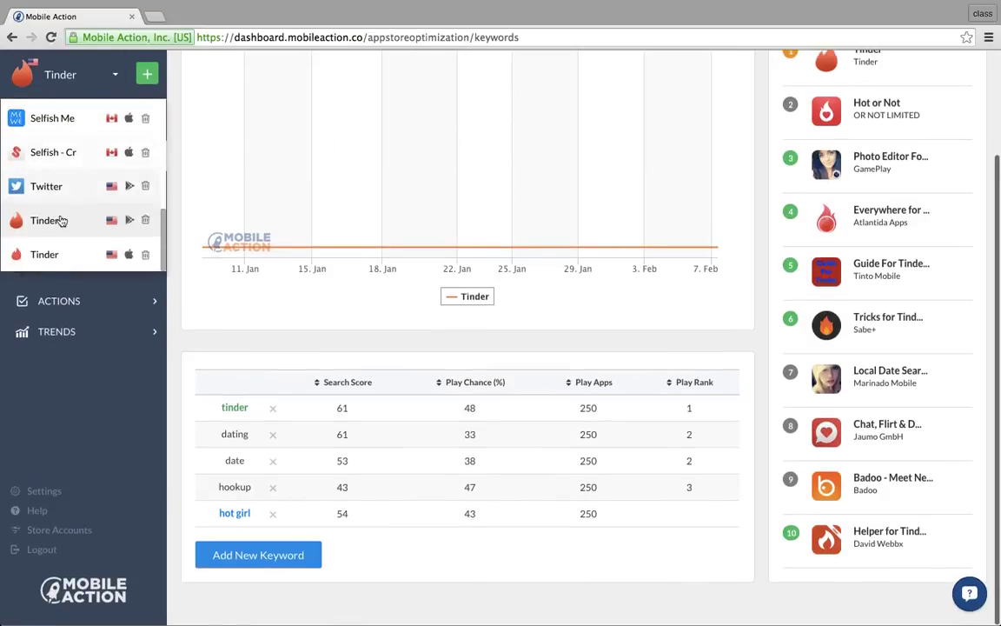
{"action": "left_click", "coordinate": [65, 260]}
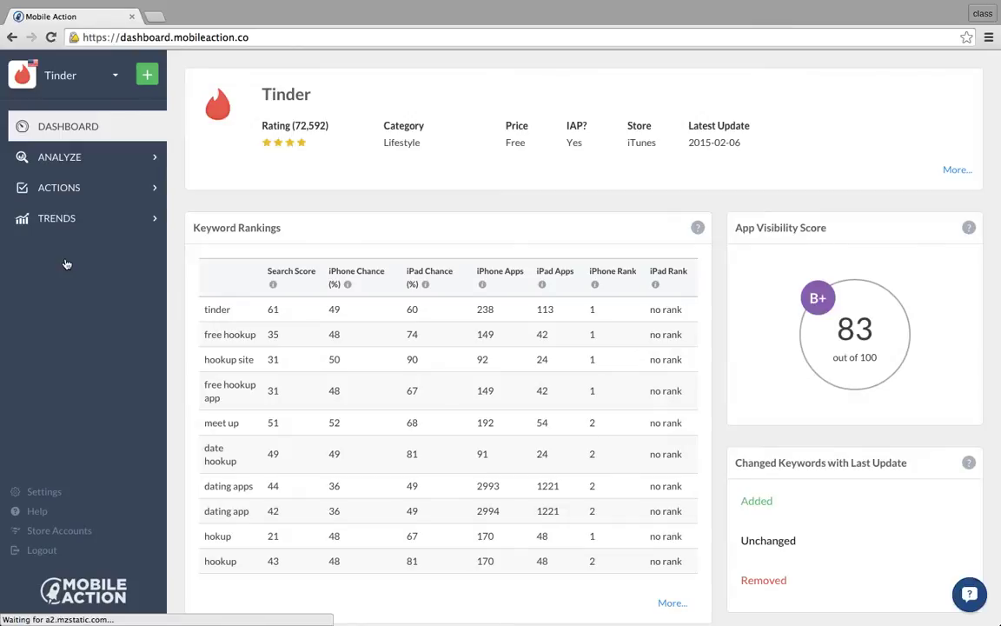
{"action": "scroll", "coordinate": [476, 242], "scroll_direction": "down", "scroll_amount": 10}
{"action": "scroll", "coordinate": [477, 243], "scroll_direction": "up", "scroll_amount": 3}
{"action": "scroll", "coordinate": [476, 241], "scroll_direction": "up", "scroll_amount": 7}
{"action": "scroll", "coordinate": [477, 261], "scroll_direction": "down", "scroll_amount": 4}
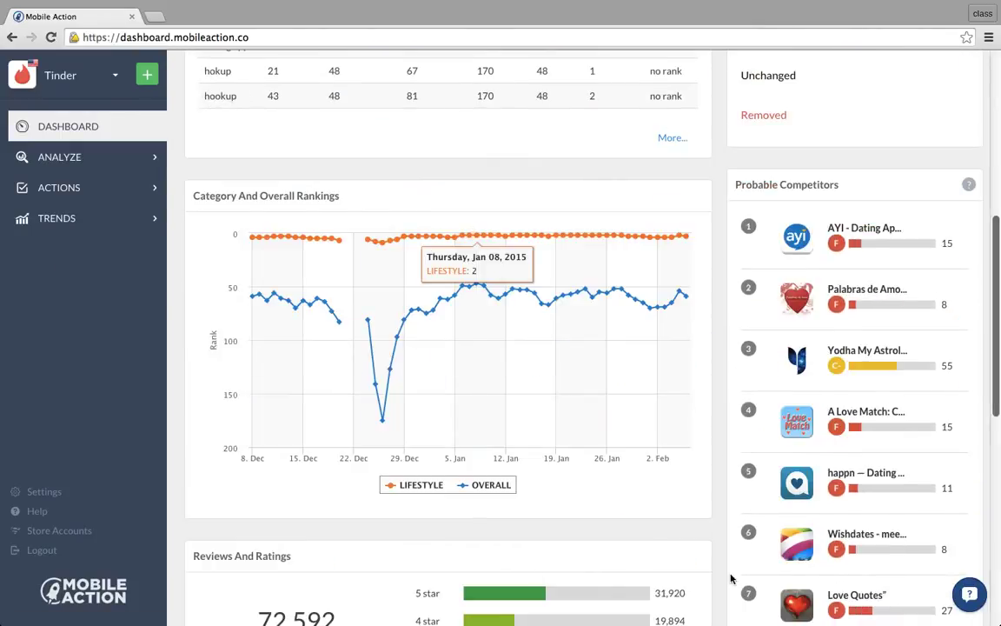
{"action": "scroll", "coordinate": [519, 250], "scroll_direction": "down", "scroll_amount": 9}
{"action": "scroll", "coordinate": [518, 250], "scroll_direction": "up", "scroll_amount": 10}
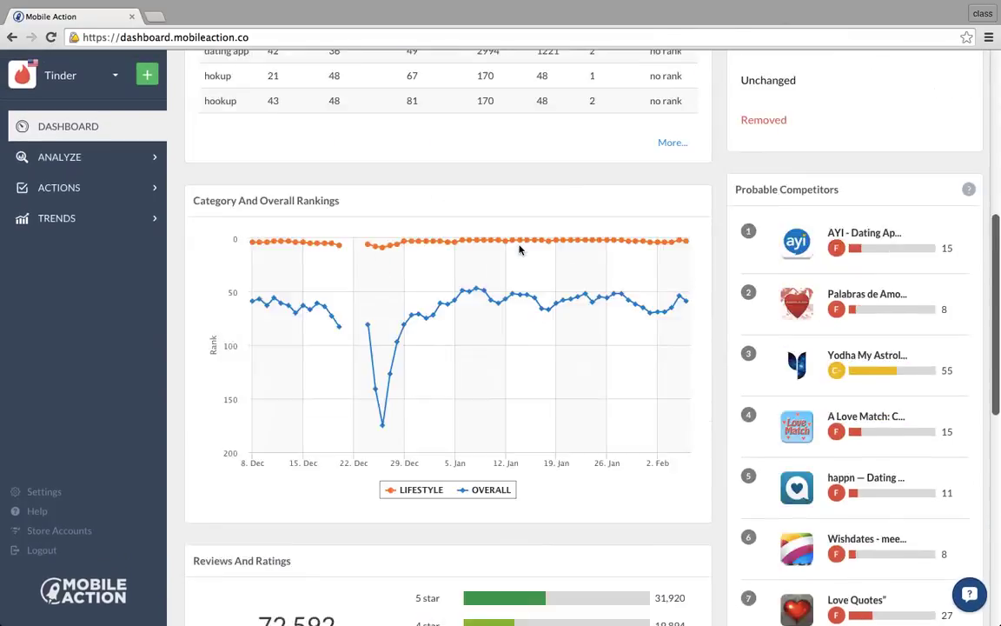
{"action": "scroll", "coordinate": [519, 250], "scroll_direction": "up", "scroll_amount": 5}
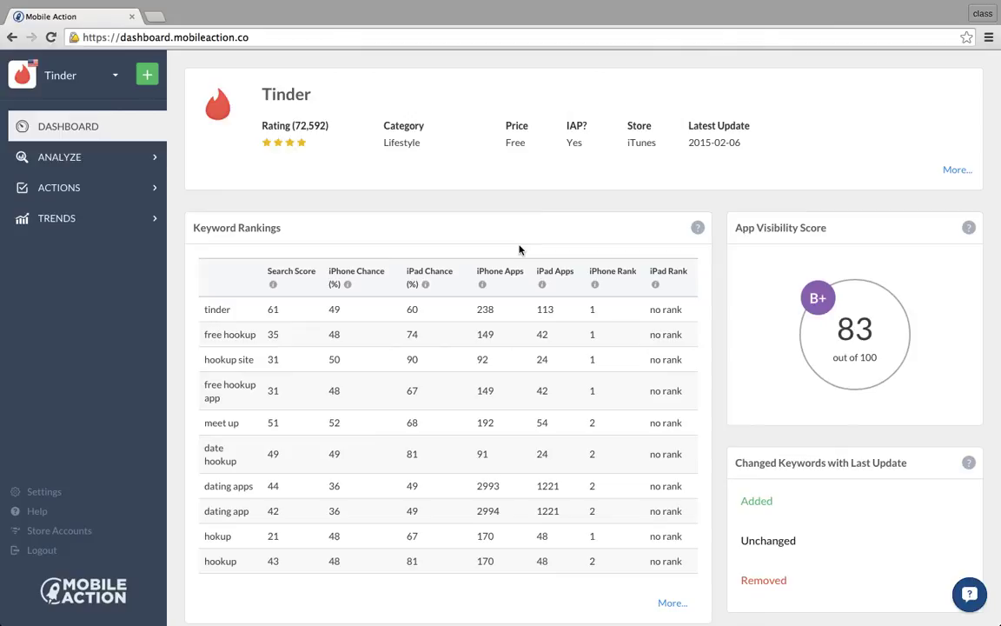
Open the app promotion plan for Tinder and set the desired campaign date to 02/13/2015
{"action": "left_click", "coordinate": [86, 190]}
{"action": "left_click", "coordinate": [81, 215]}
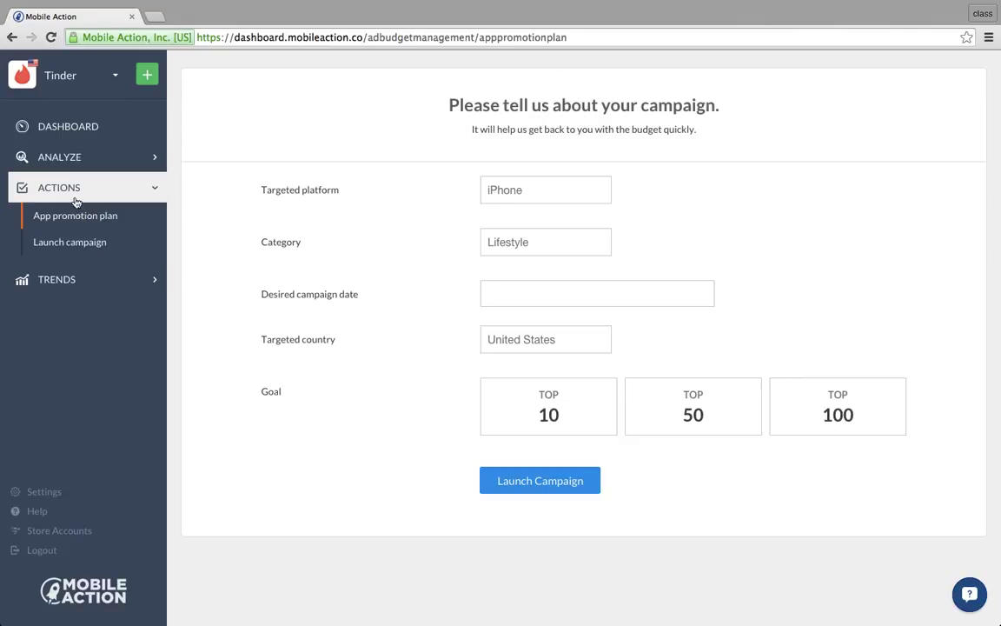
{"action": "left_click", "coordinate": [500, 283]}
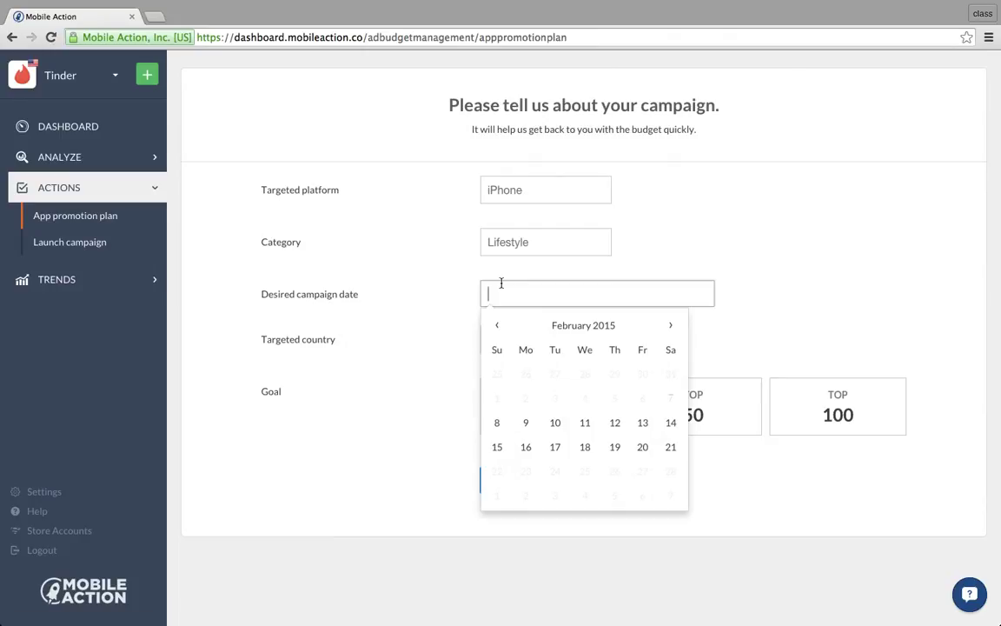
{"action": "left_click", "coordinate": [643, 423]}
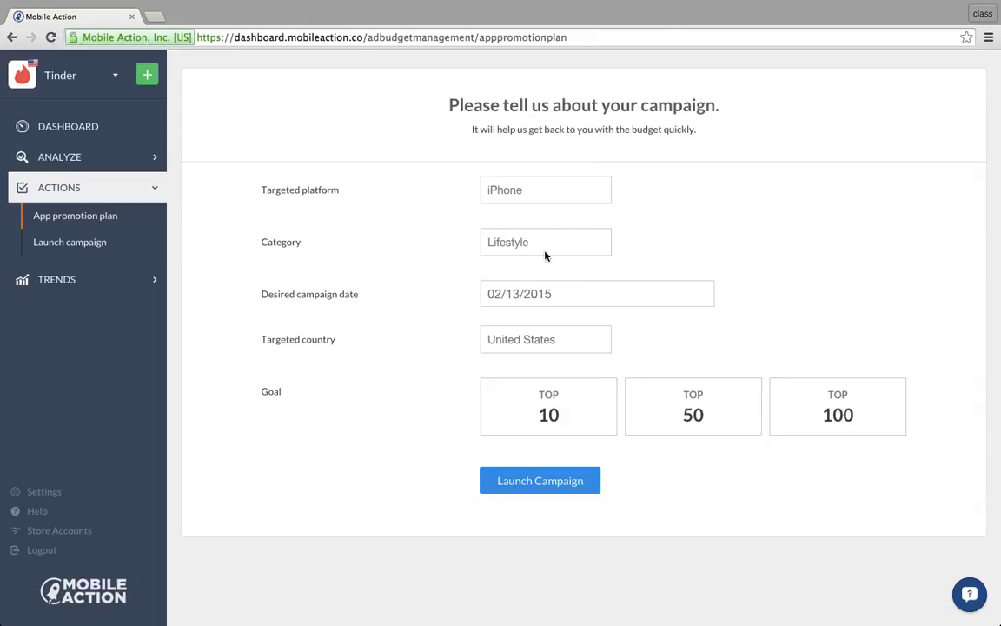
Compare the budget estimates for the Top 100, Top 50 and Top 10 goals, and submit the promotion plan with the Top 10 goal
{"action": "left_click", "coordinate": [853, 433]}
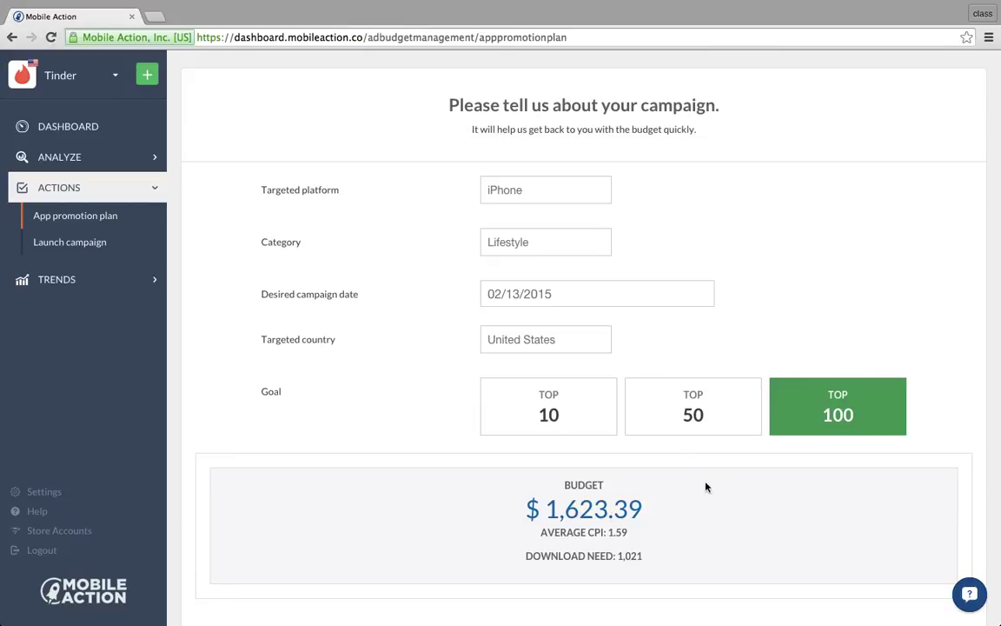
{"action": "left_click", "coordinate": [677, 422]}
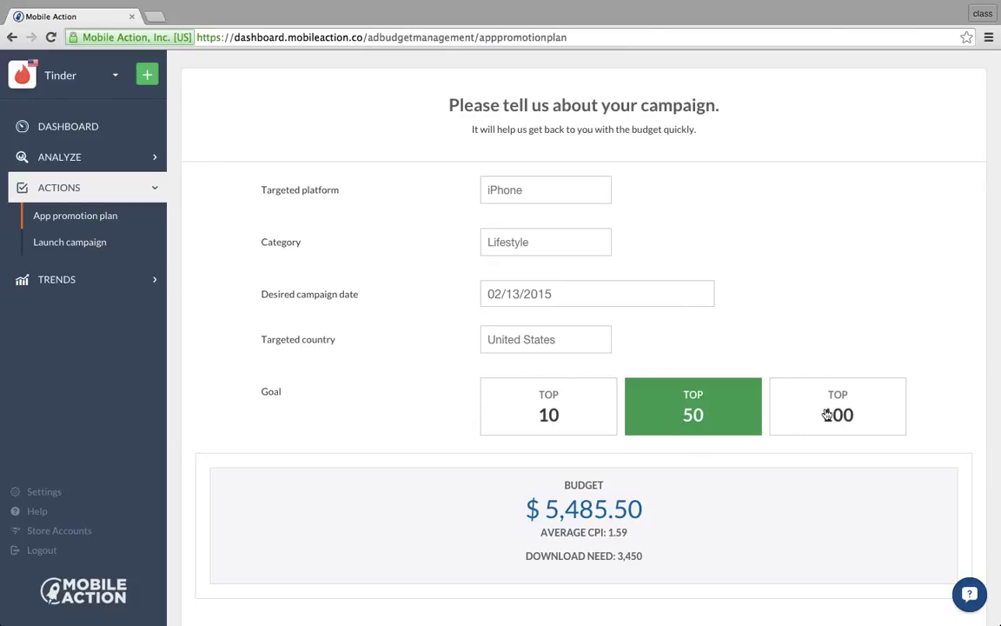
{"action": "left_click", "coordinate": [858, 414]}
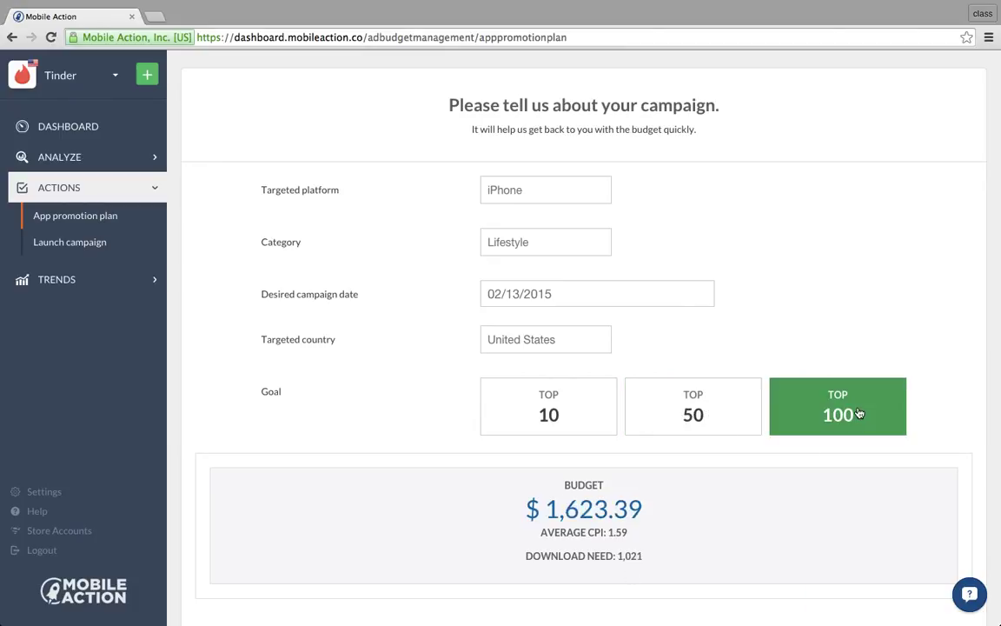
{"action": "left_click", "coordinate": [711, 428]}
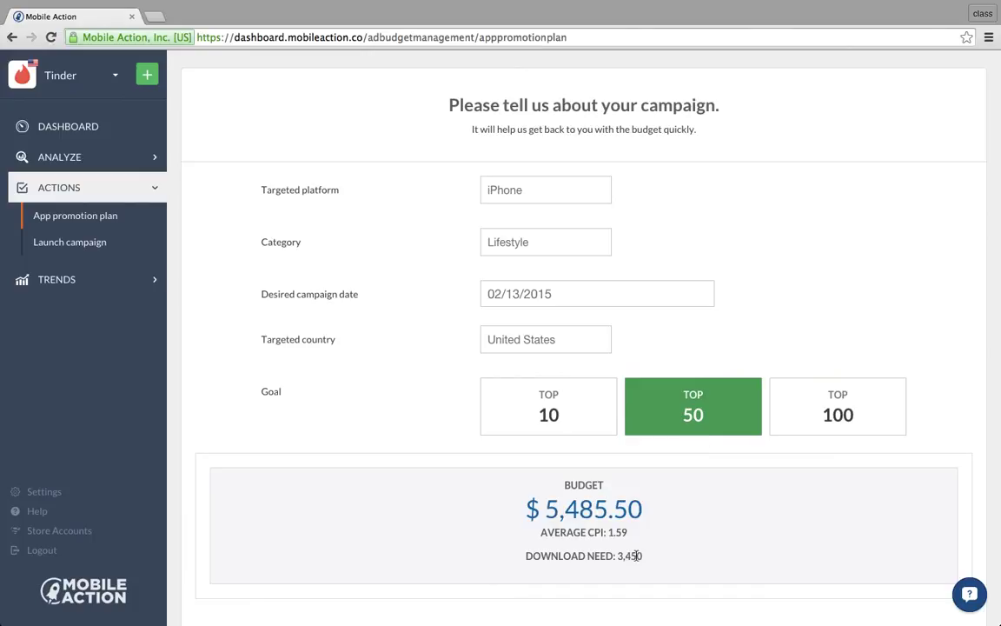
{"action": "left_click", "coordinate": [557, 423]}
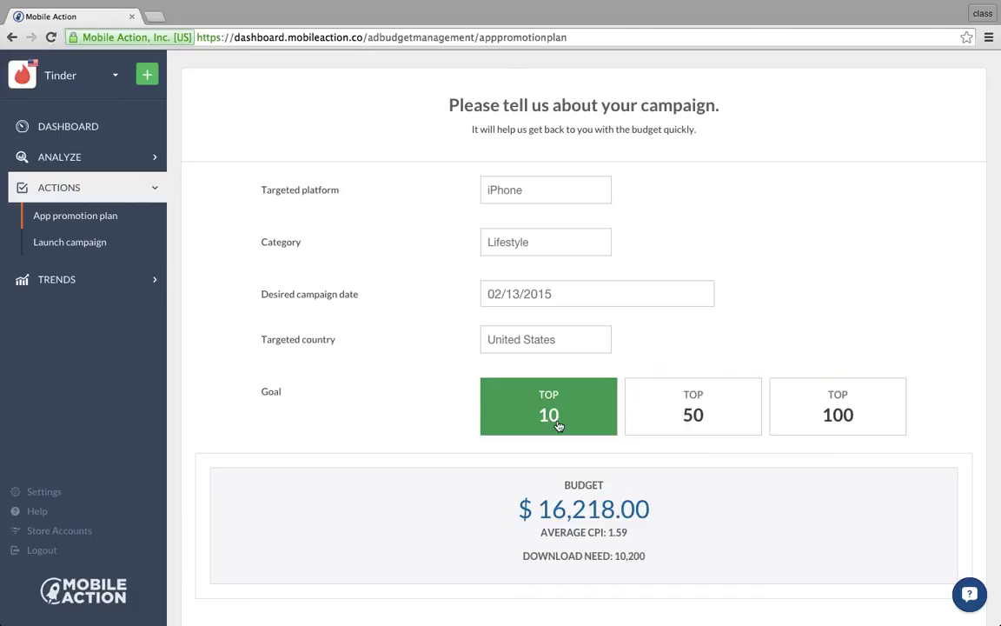
{"action": "left_click", "coordinate": [698, 415]}
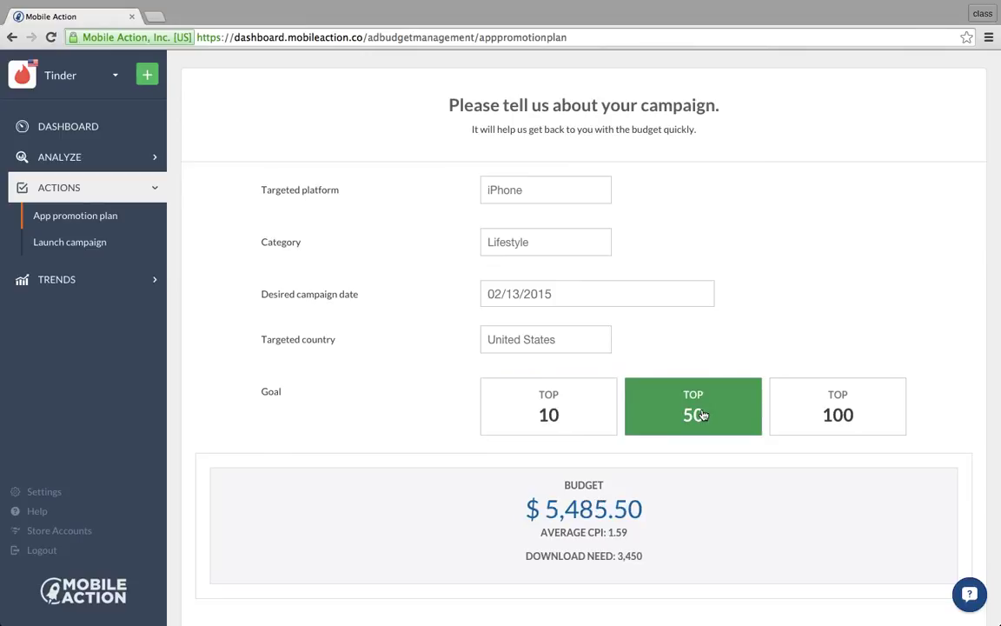
{"action": "left_click", "coordinate": [589, 413]}
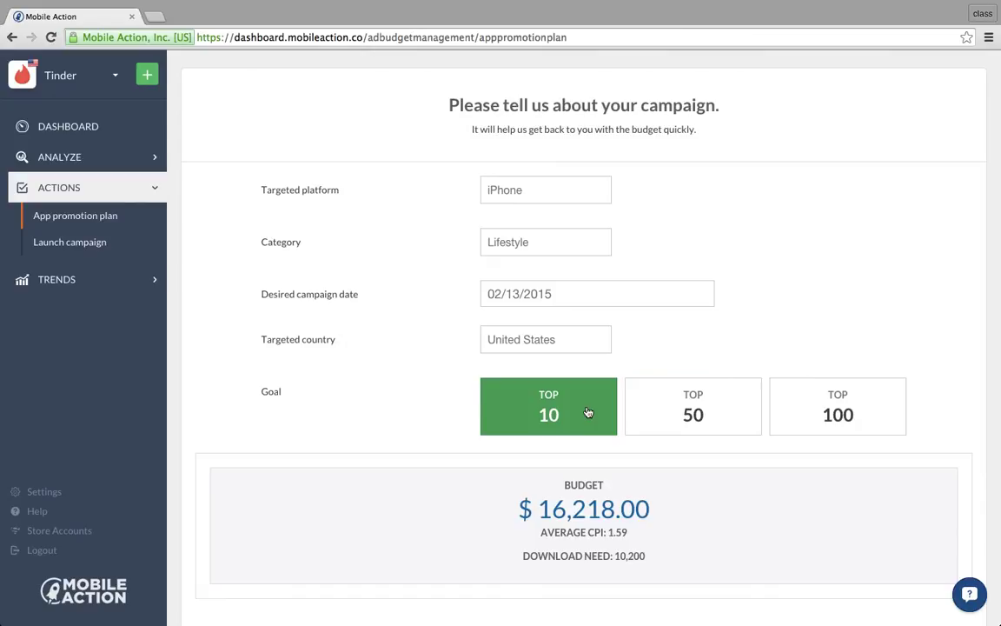
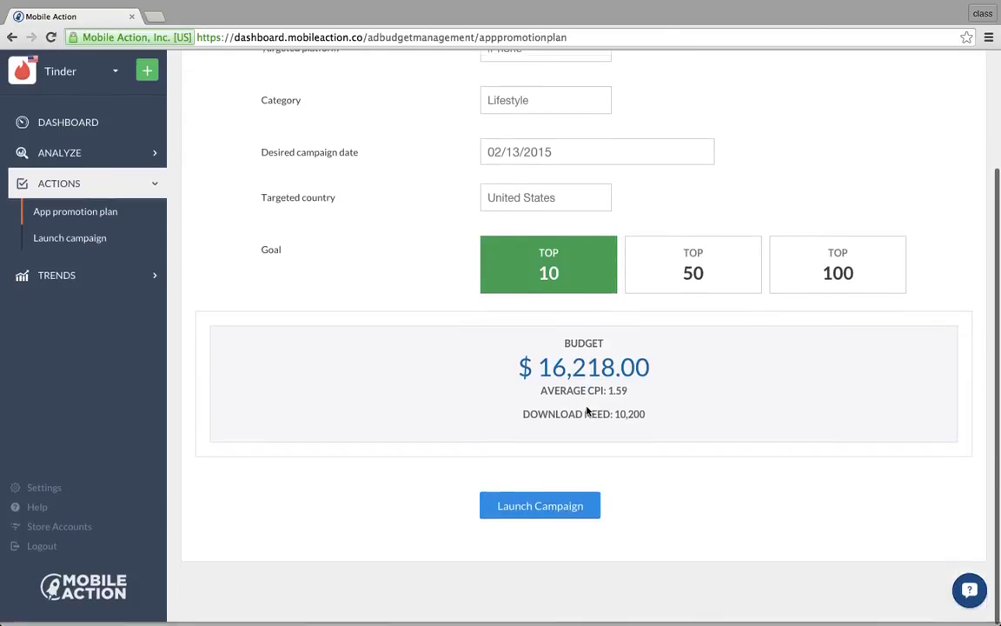
{"action": "left_click", "coordinate": [586, 515]}
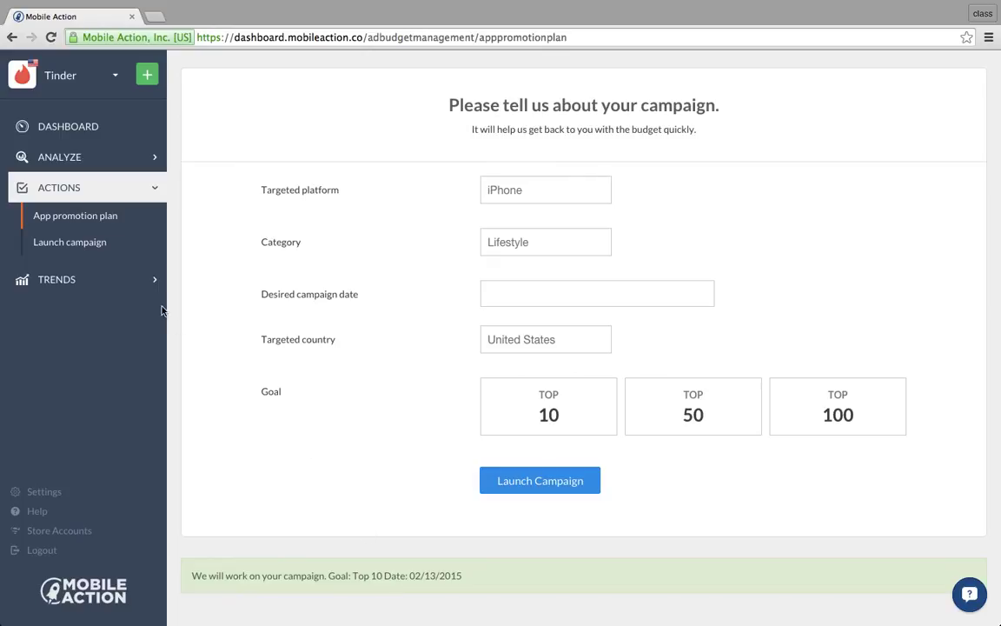
Start a Boost Ad Campaign for Tinder and title it "Top 10 in Lifestyle"
{"action": "left_click", "coordinate": [93, 245]}
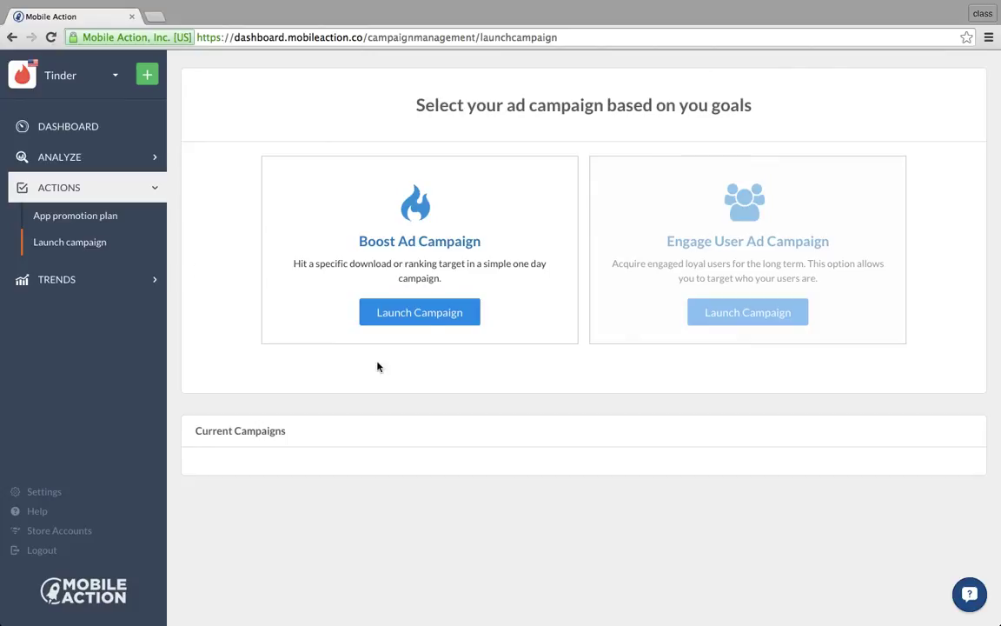
{"action": "left_click", "coordinate": [439, 313]}
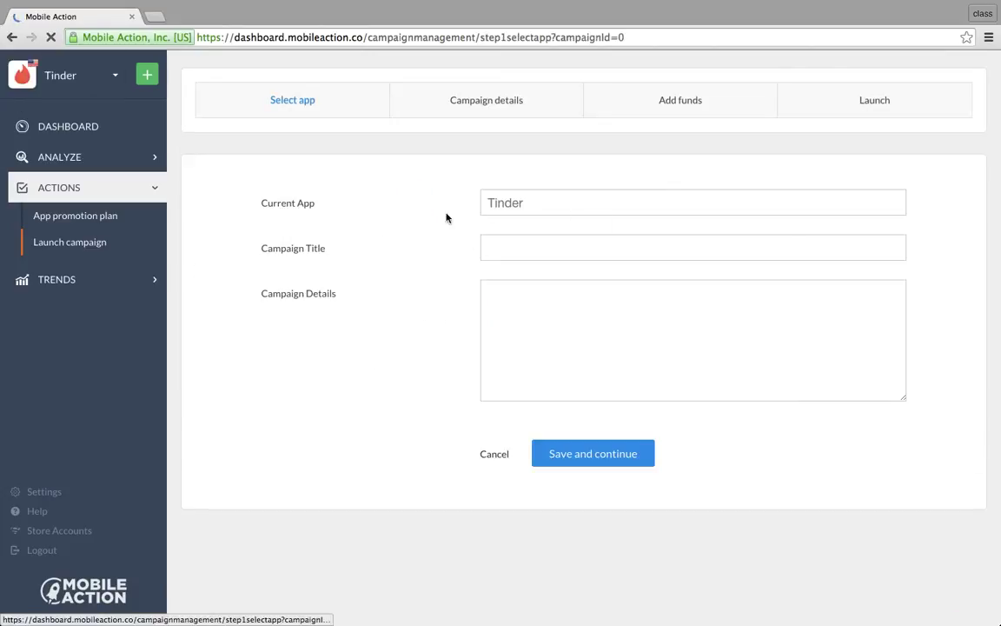
{"action": "left_click", "coordinate": [531, 249]}
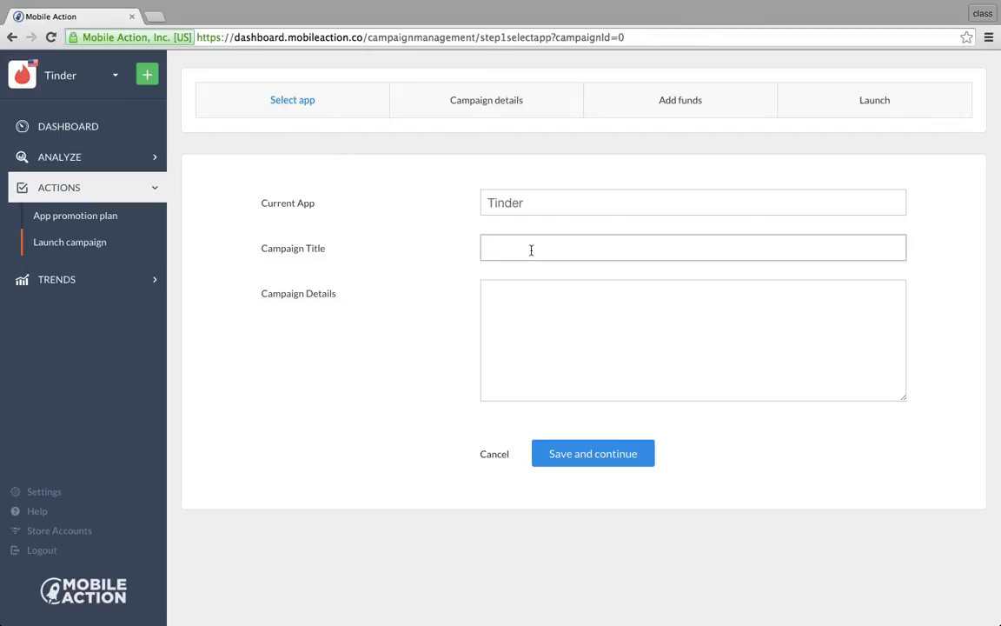
{"action": "type", "text": "Top 1"}
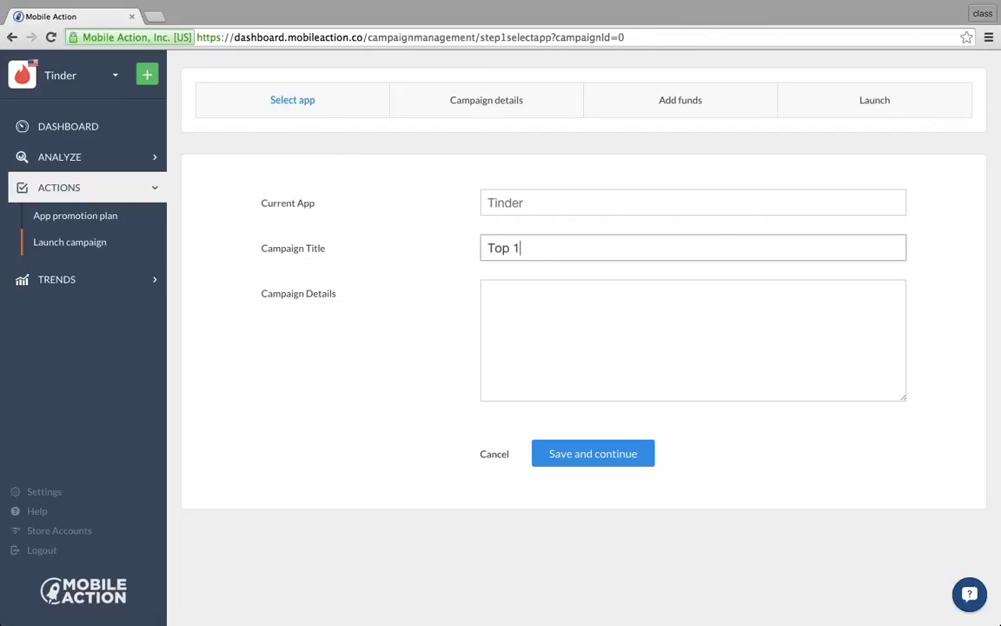
{"action": "type", "text": "0 in Lifestyle"}
Enter "I know what i'm doing just execute it:)" as the campaign details and save to continue
{"action": "left_click", "coordinate": [564, 325]}
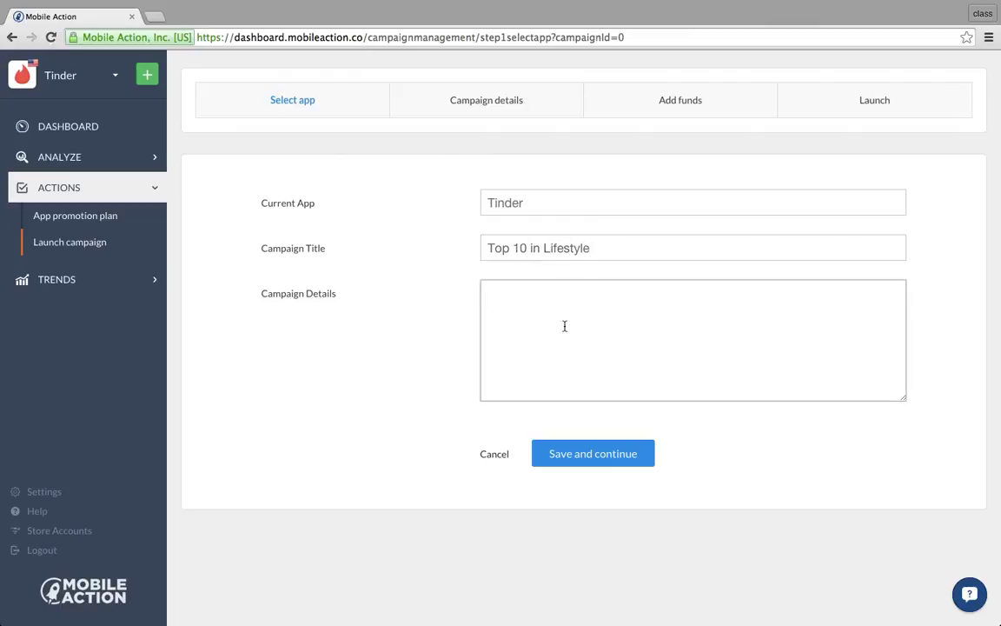
{"action": "type", "text": "I know what "}
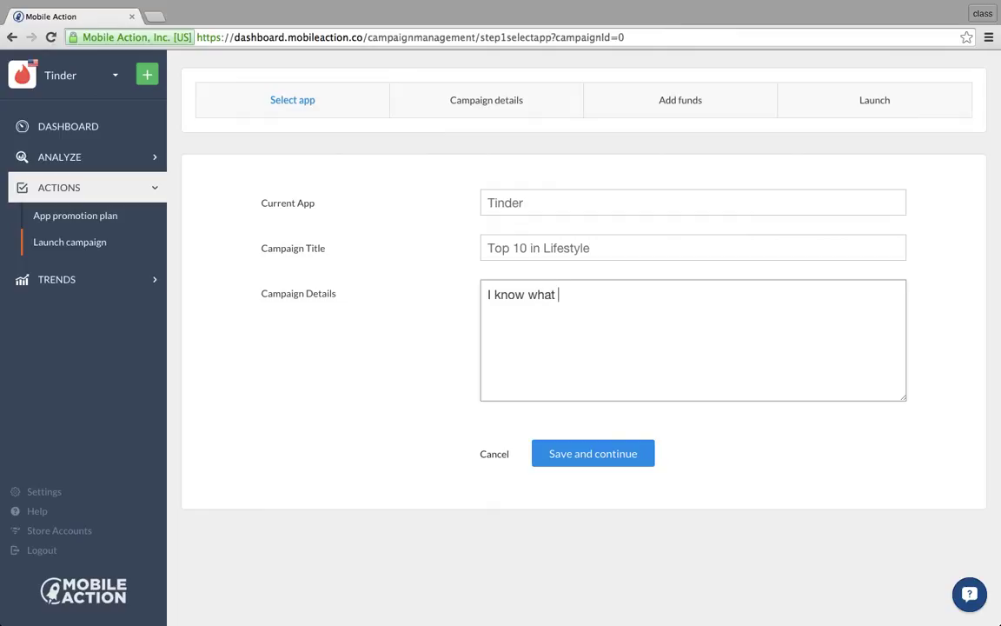
{"action": "type", "text": "i'm doing just execute it:)"}
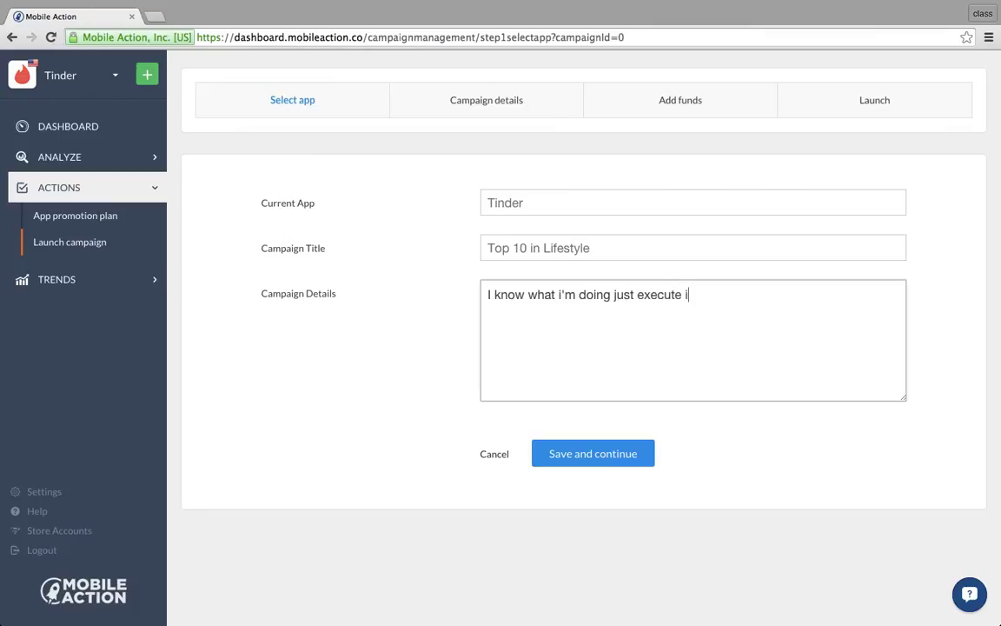
{"action": "left_click", "coordinate": [606, 455]}
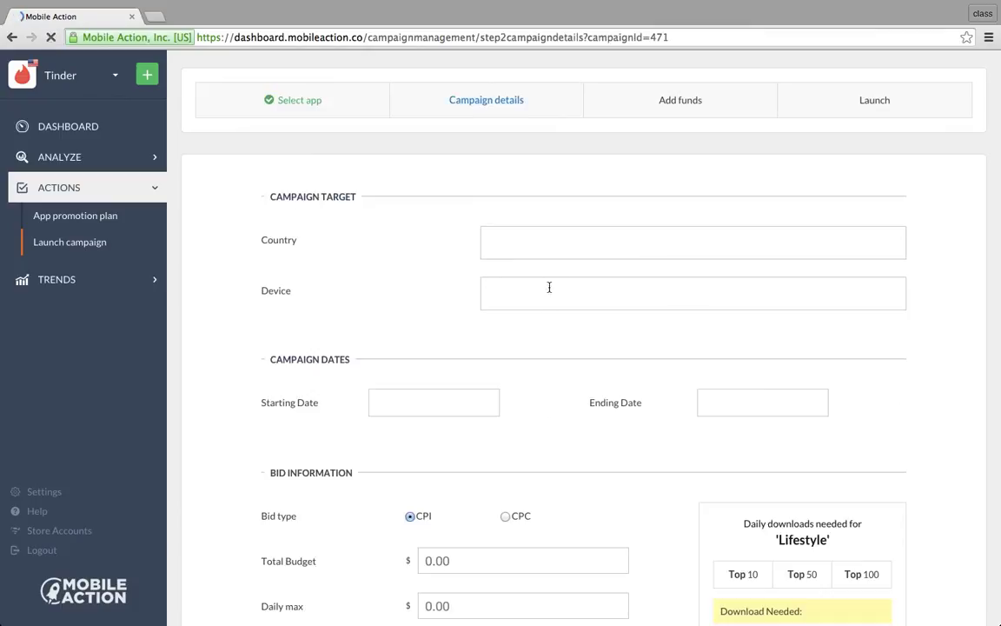
Set the campaign target to the country United States and the device iPhone
{"action": "left_click", "coordinate": [562, 243]}
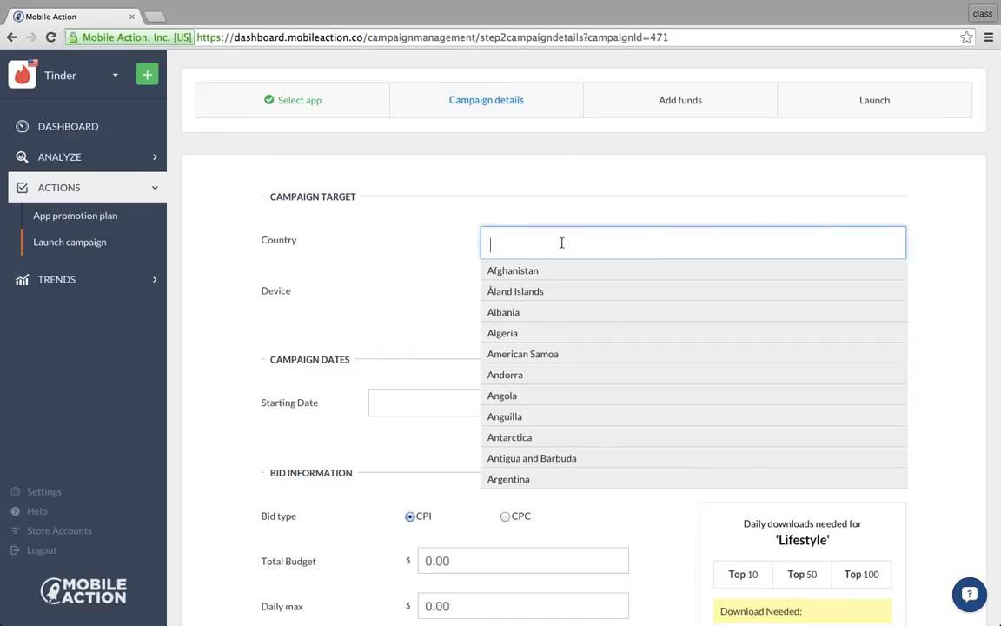
{"action": "type", "text": "united"}
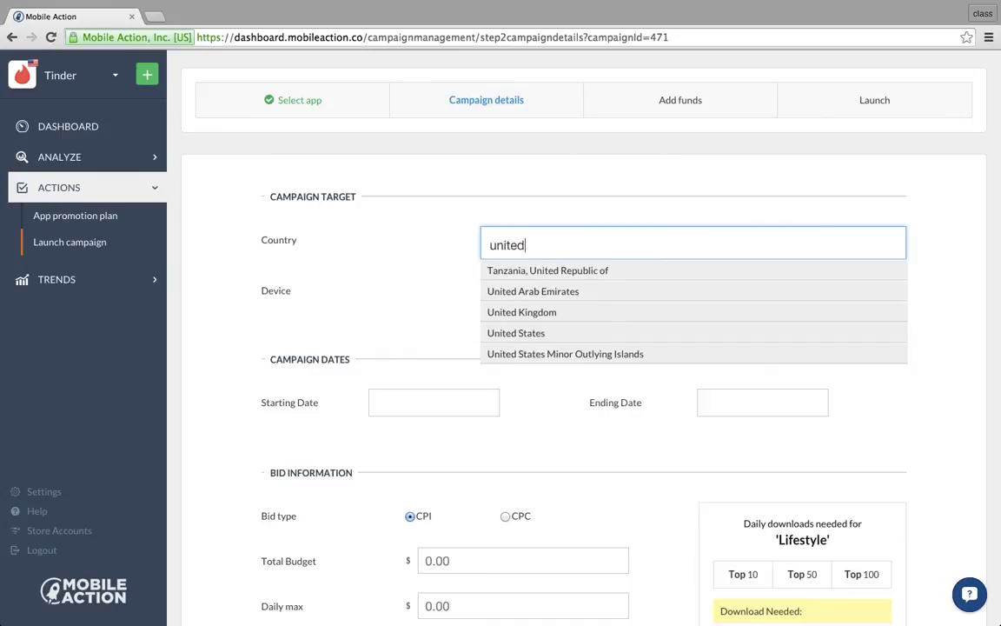
{"action": "left_click", "coordinate": [572, 332]}
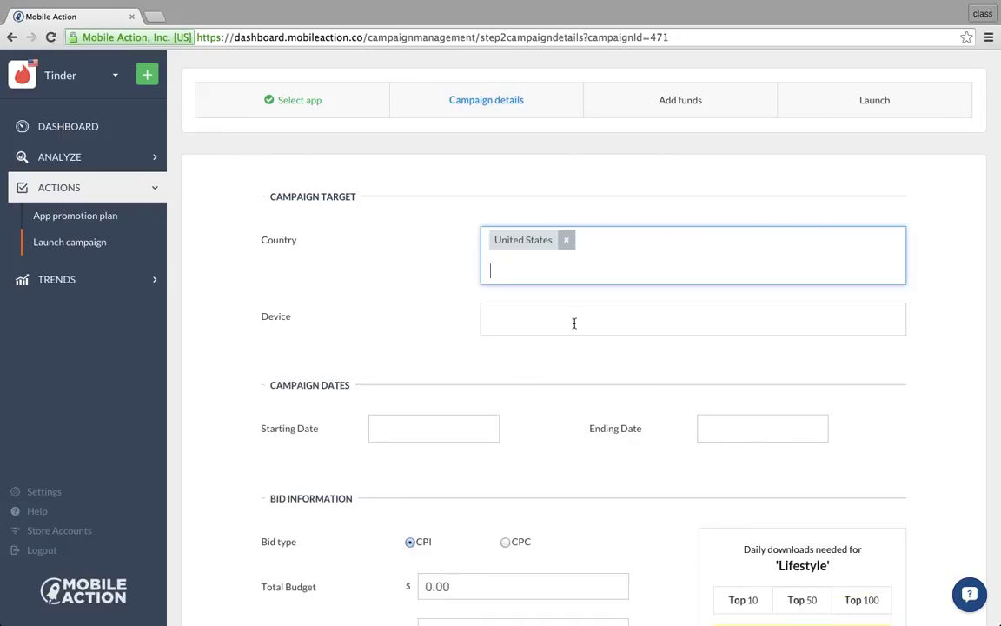
{"action": "left_click", "coordinate": [574, 322]}
{"action": "left_click", "coordinate": [565, 349]}
Set the campaign's starting date to 02-12-2015 and its ending date to 02-13-2015
{"action": "left_click", "coordinate": [435, 455]}
{"action": "scroll", "coordinate": [524, 486], "scroll_direction": "down", "scroll_amount": 1}
{"action": "scroll", "coordinate": [525, 486], "scroll_direction": "down", "scroll_amount": 3}
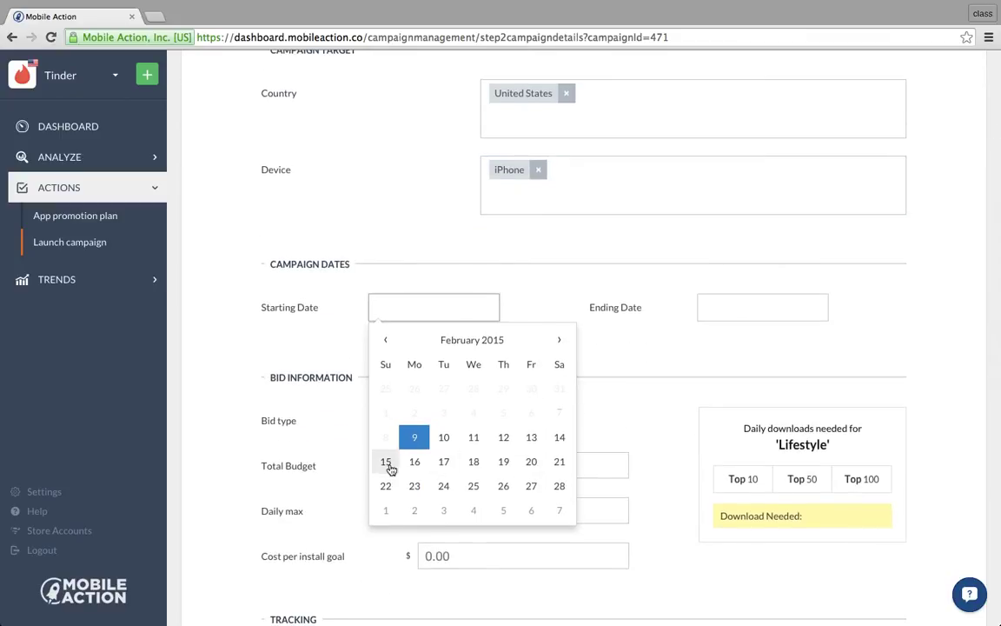
{"action": "left_click", "coordinate": [503, 441]}
{"action": "left_click", "coordinate": [752, 318]}
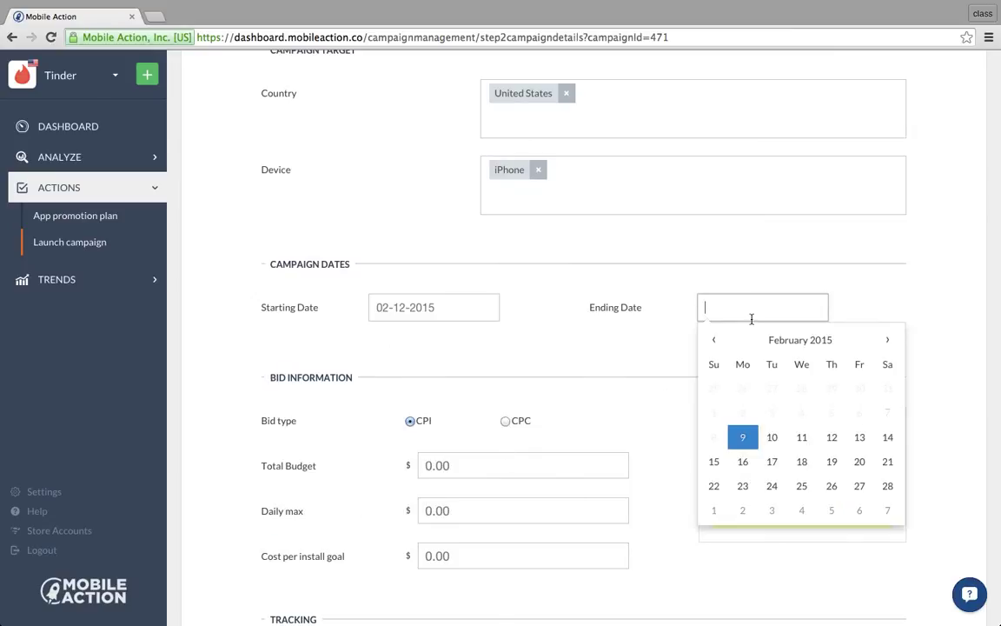
{"action": "left_click", "coordinate": [856, 443]}
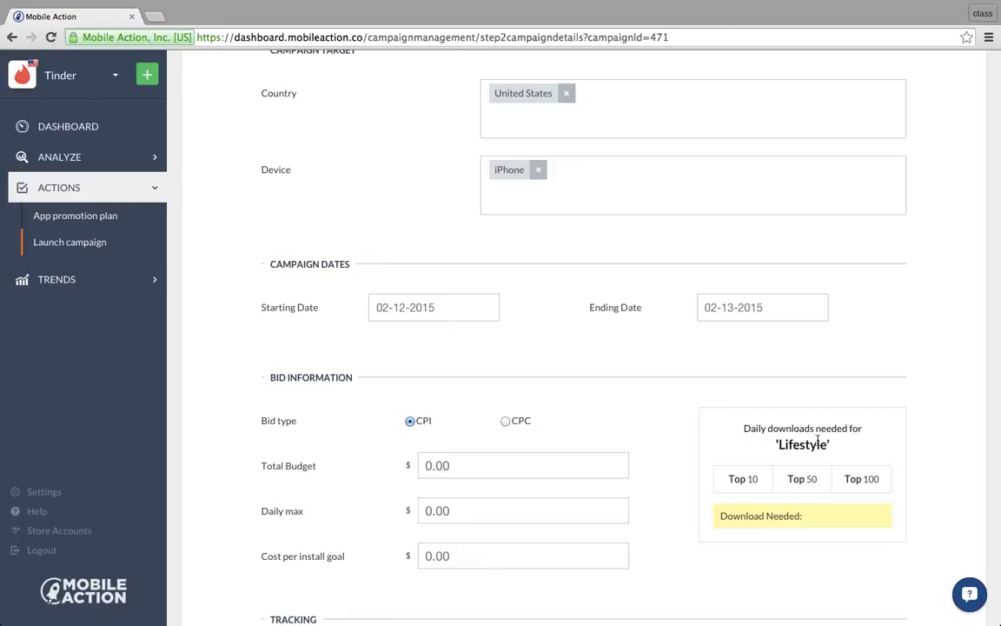
Compare the CPC and CPI bid types, keeping CPI, and look up the daily downloads needed for Top 10 in Lifestyle
{"action": "scroll", "coordinate": [513, 430], "scroll_direction": "down", "scroll_amount": 3}
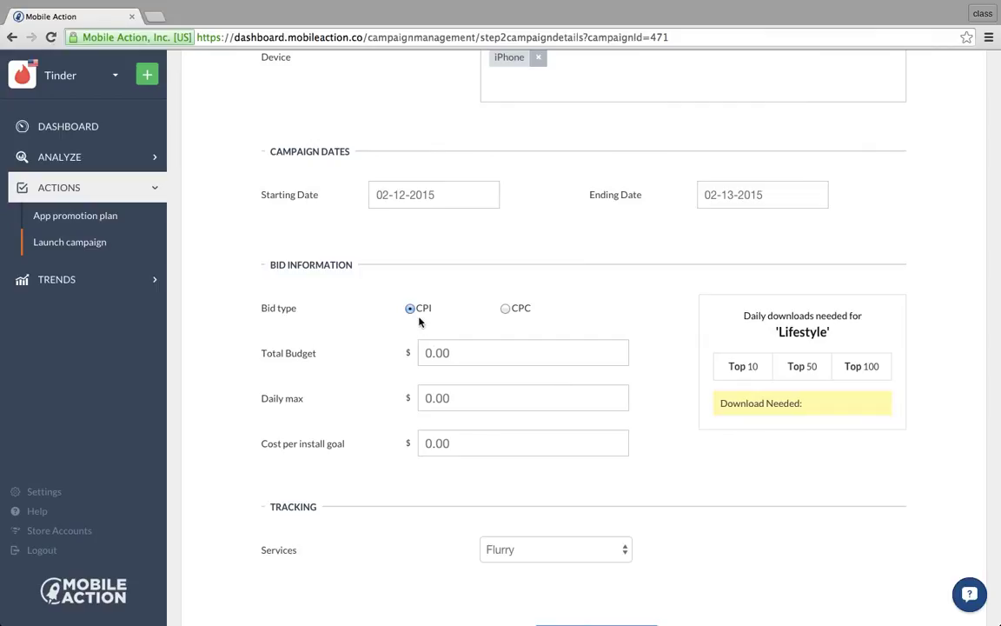
{"action": "left_click", "coordinate": [505, 309]}
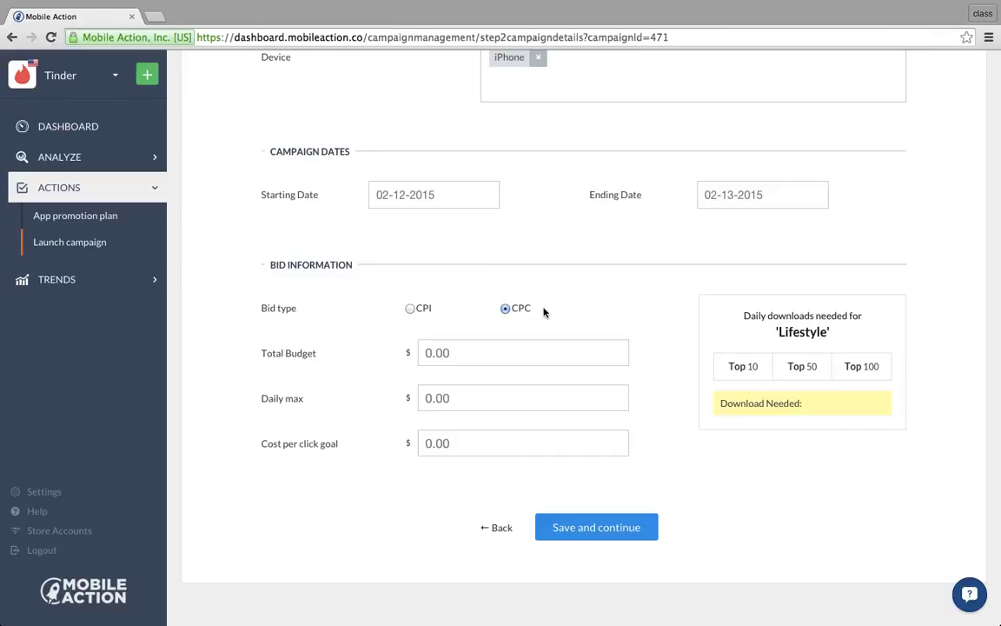
{"action": "left_click", "coordinate": [410, 309]}
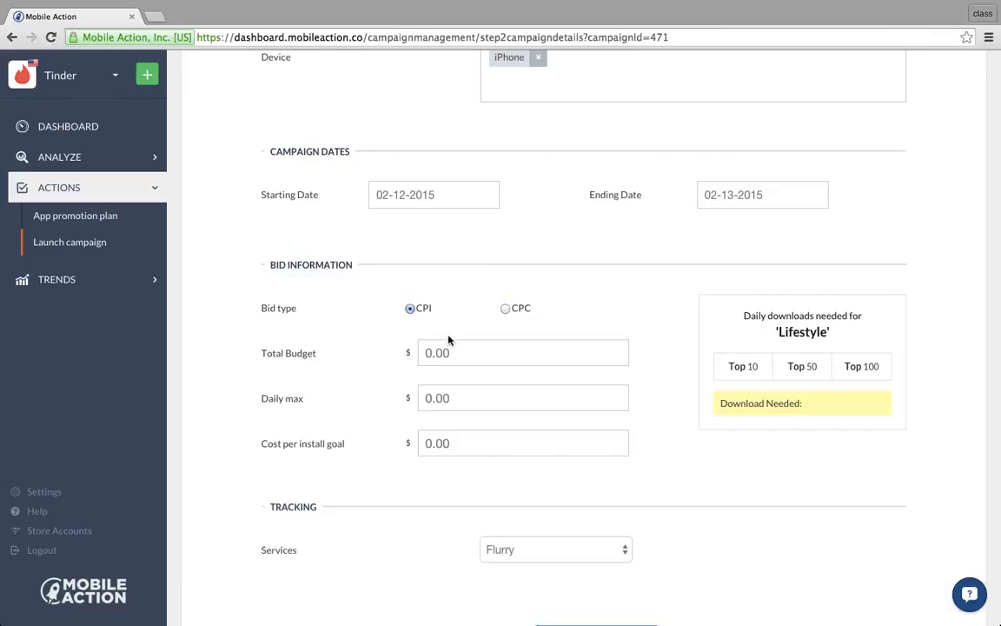
{"action": "left_click", "coordinate": [738, 369]}
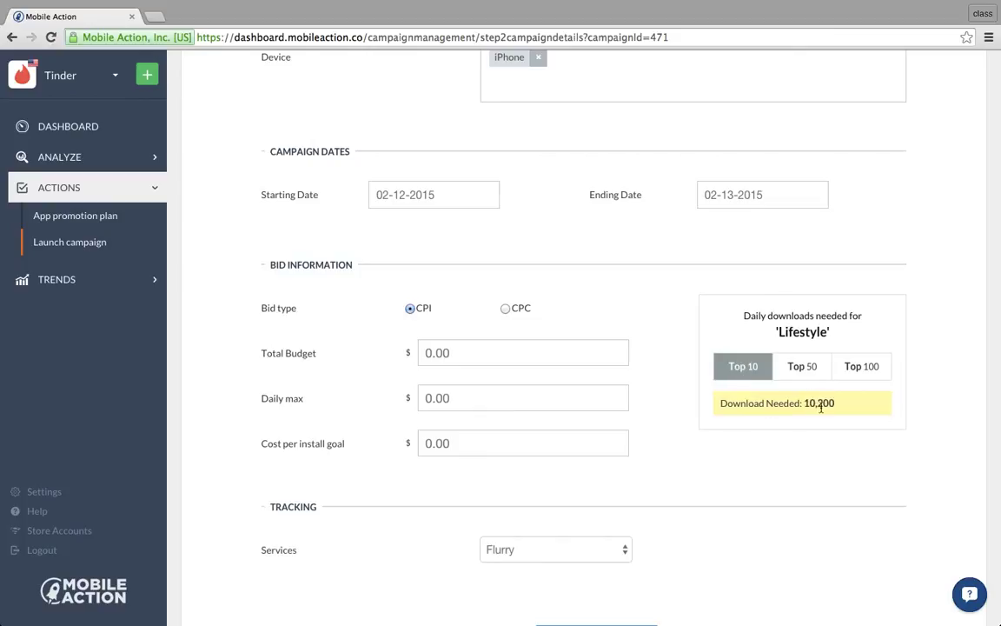
Set both the campaign's total budget and its daily maximum to $10200
{"action": "left_click", "coordinate": [515, 344]}
{"action": "type", "text": "10."}
{"action": "type", "text": "200"}
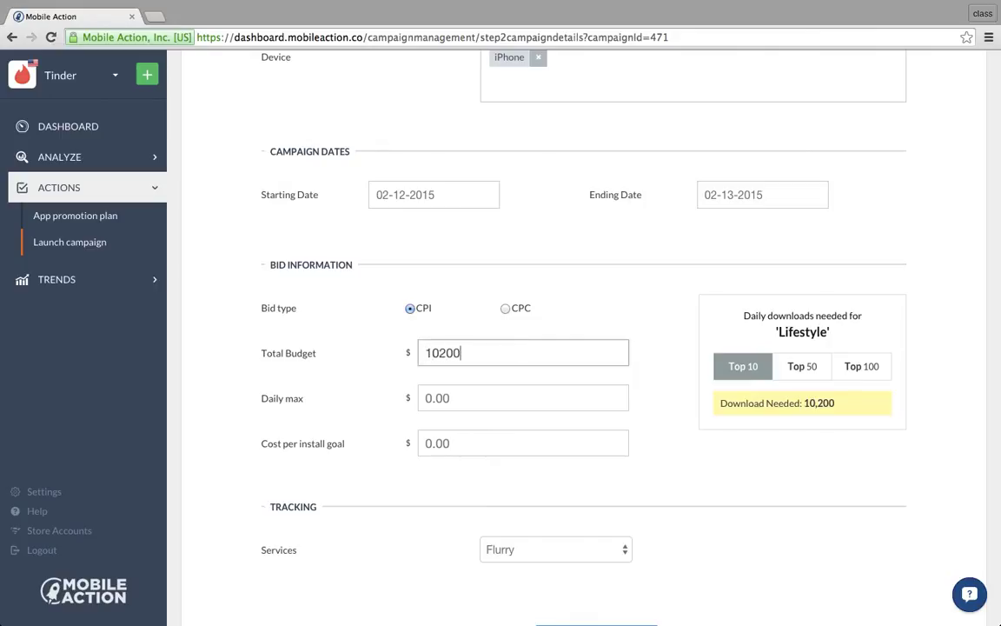
{"action": "left_click", "coordinate": [496, 401]}
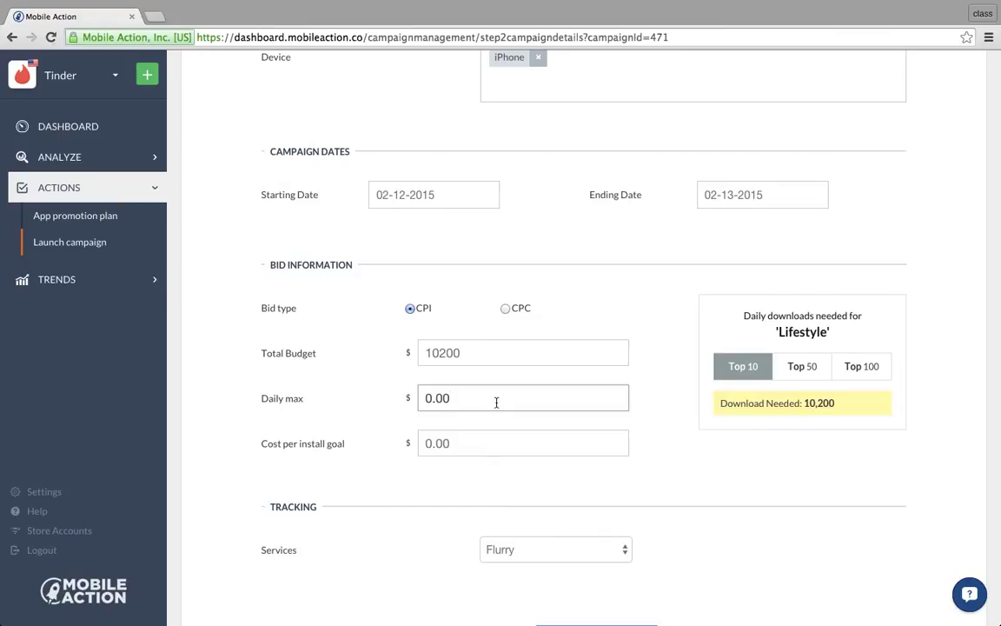
{"action": "key", "text": "BackSpace"}
{"action": "key", "text": "BackSpace"}
{"action": "key", "text": "BackSpace"}
{"action": "key", "text": "BackSpace"}
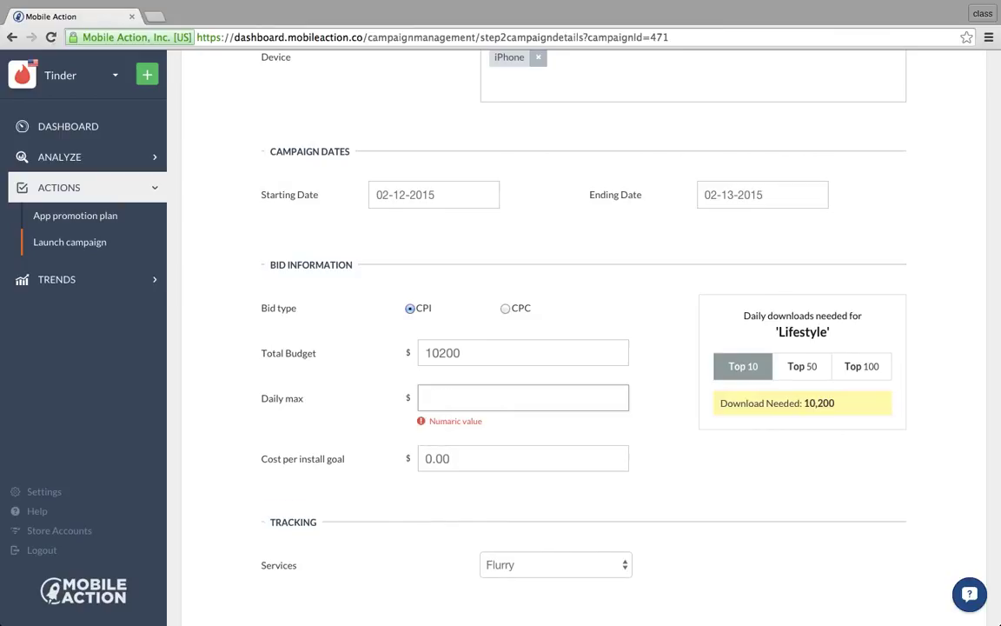
{"action": "type", "text": "10200"}
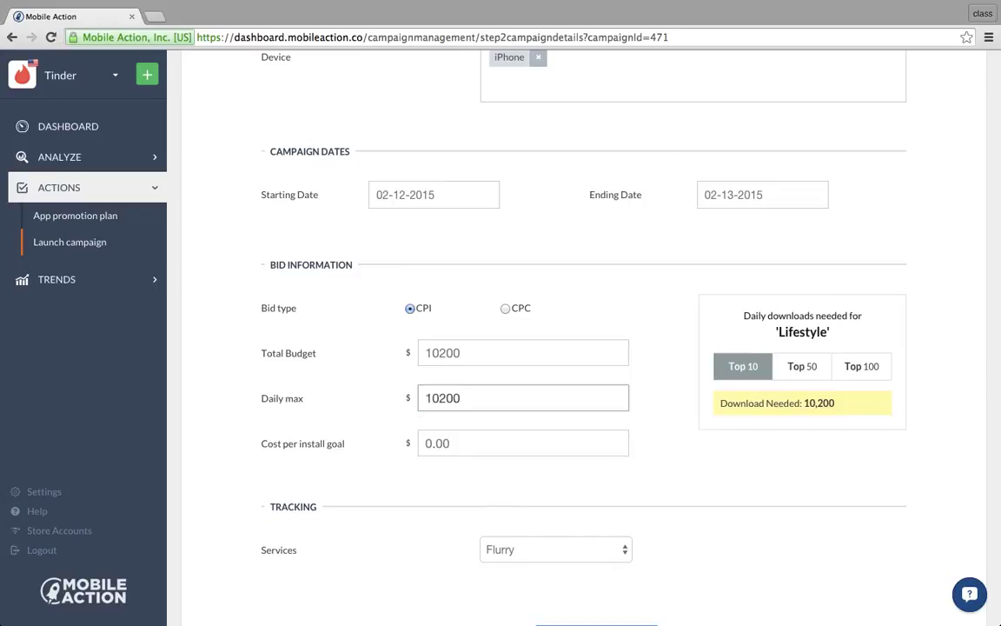
Set the campaign's cost per install goal to $1.00
{"action": "left_click", "coordinate": [488, 444]}
{"action": "key", "text": "BackSpace"}
{"action": "key", "text": "BackSpace"}
{"action": "key", "text": "BackSpace"}
{"action": "key", "text": "BackSpace"}
{"action": "type", "text": "1.00"}
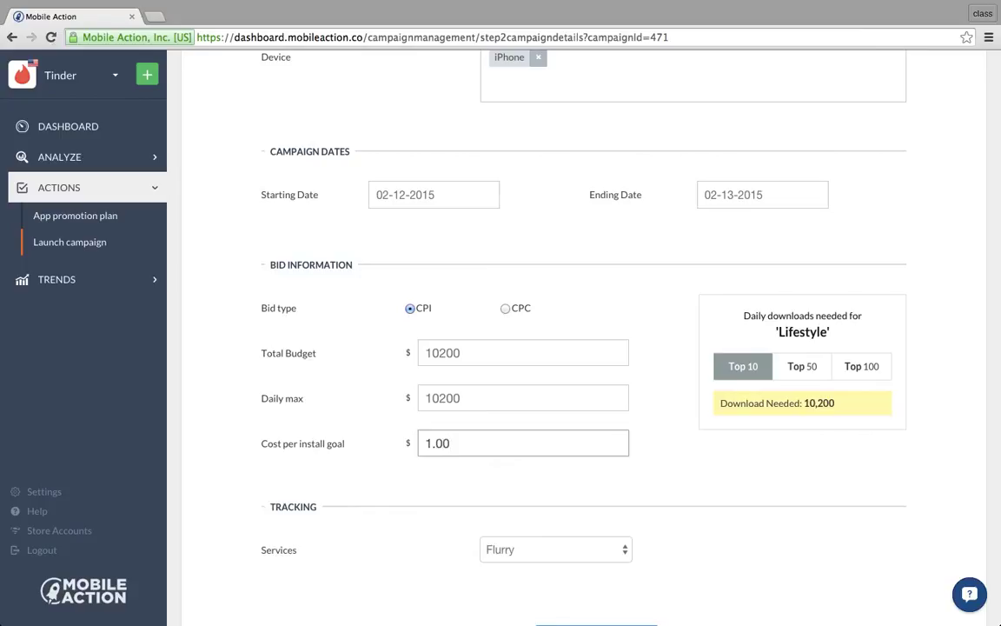
Change the campaign's cost per install goal to $1.45
{"action": "key", "text": "BackSpace"}
{"action": "key", "text": "BackSpace"}
{"action": "type", "text": "45"}
Try replacing the campaign's daily maximum with the text "no max"
{"action": "left_click", "coordinate": [500, 403]}
{"action": "key", "text": "BackSpace"}
{"action": "key", "text": "BackSpace"}
{"action": "key", "text": "BackSpace"}
{"action": "key", "text": "BackSpace"}
{"action": "key", "text": "BackSpace"}
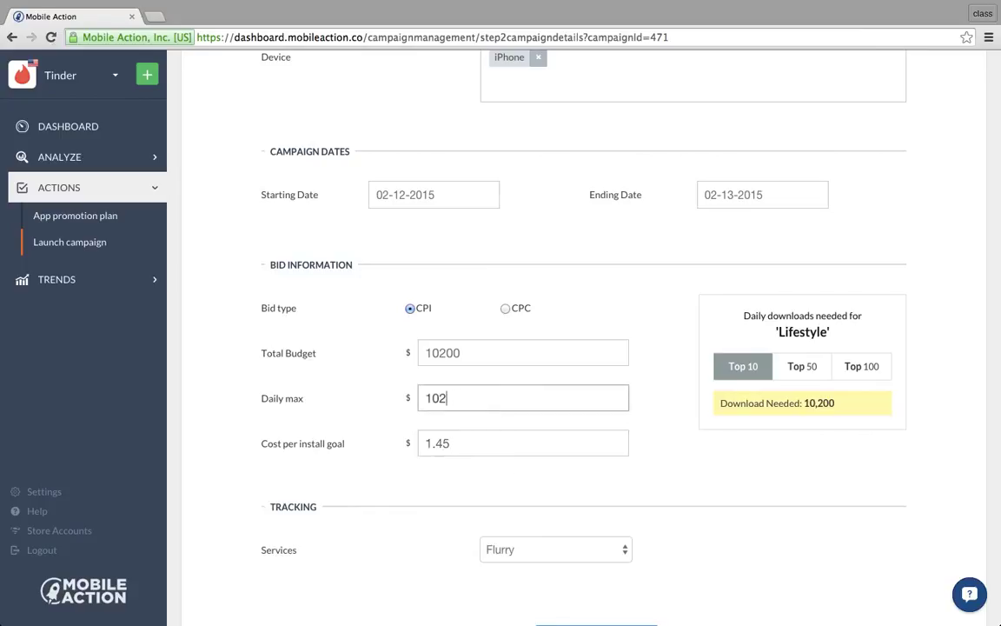
{"action": "type", "text": "0"}
{"action": "key", "text": "BackSpace"}
{"action": "type", "text": "no max"}
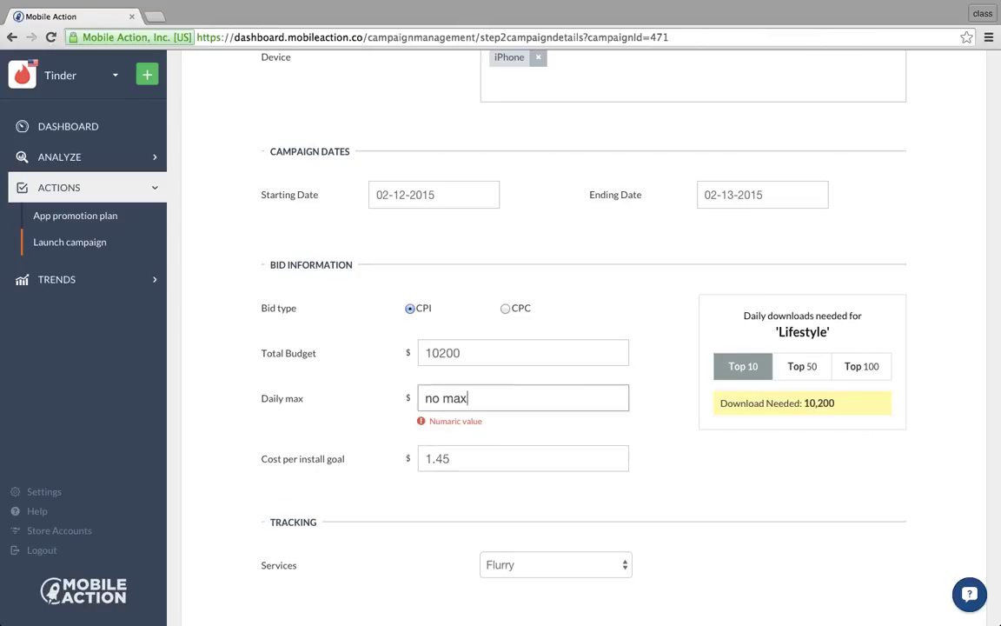
Replace the text entered as the daily maximum with $11000
{"action": "key", "text": "BackSpace"}
{"action": "key", "text": "BackSpace"}
{"action": "key", "text": "BackSpace"}
{"action": "key", "text": "BackSpace"}
{"action": "key", "text": "BackSpace"}
{"action": "key", "text": "BackSpace"}
{"action": "type", "text": "11000"}
{"action": "left_click", "coordinate": [699, 465]}
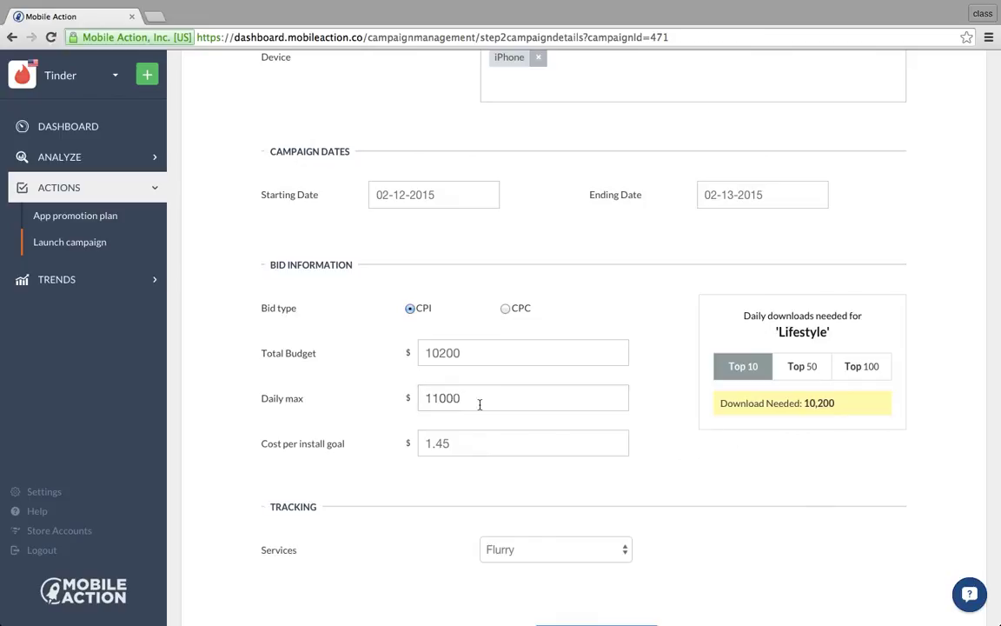
Set the campaign's daily maximum to $10200 and its total budget to $11200
{"action": "left_click", "coordinate": [439, 400]}
{"action": "key", "text": "BackSpace"}
{"action": "type", "text": "0"}
{"action": "key", "text": "Delete"}
{"action": "type", "text": "2"}
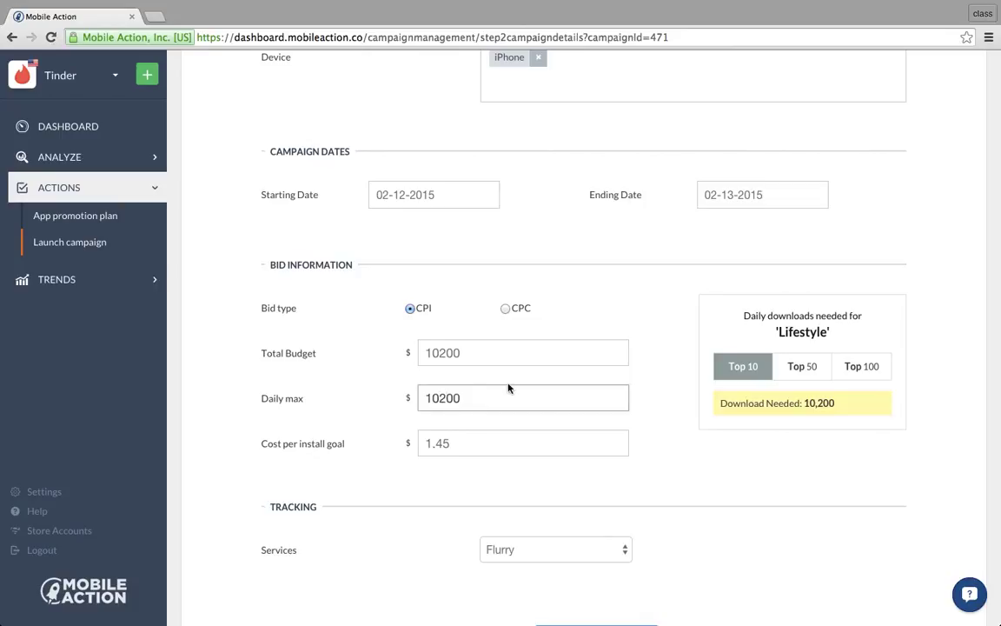
{"action": "left_click", "coordinate": [438, 352]}
{"action": "key", "text": "BackSpace"}
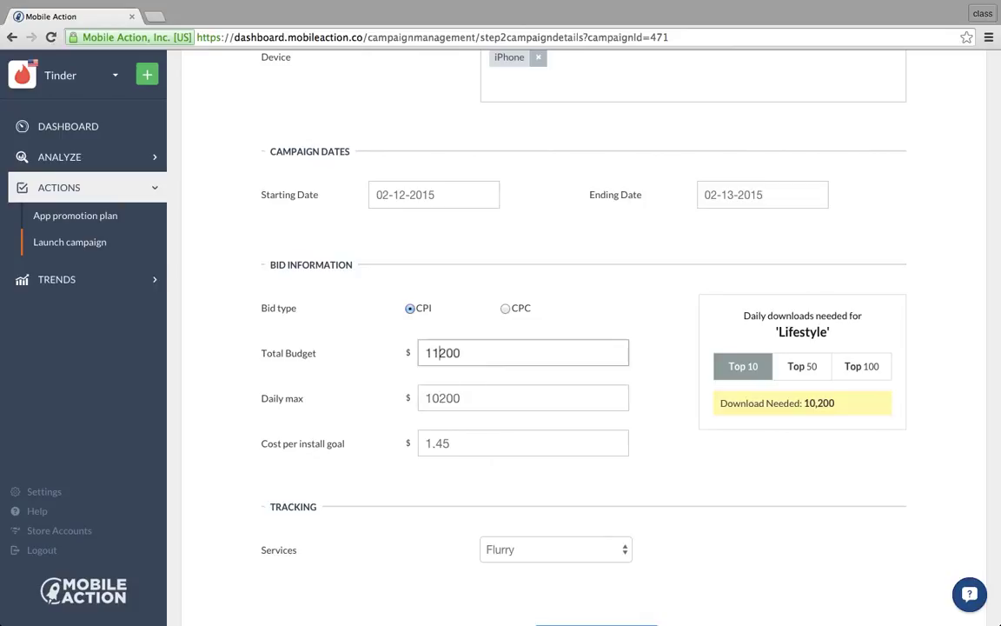
{"action": "type", "text": "1"}
Check the available tracking services, keep Flurry, and save the campaign details to proceed to funding
{"action": "scroll", "coordinate": [538, 439], "scroll_direction": "down", "scroll_amount": 3}
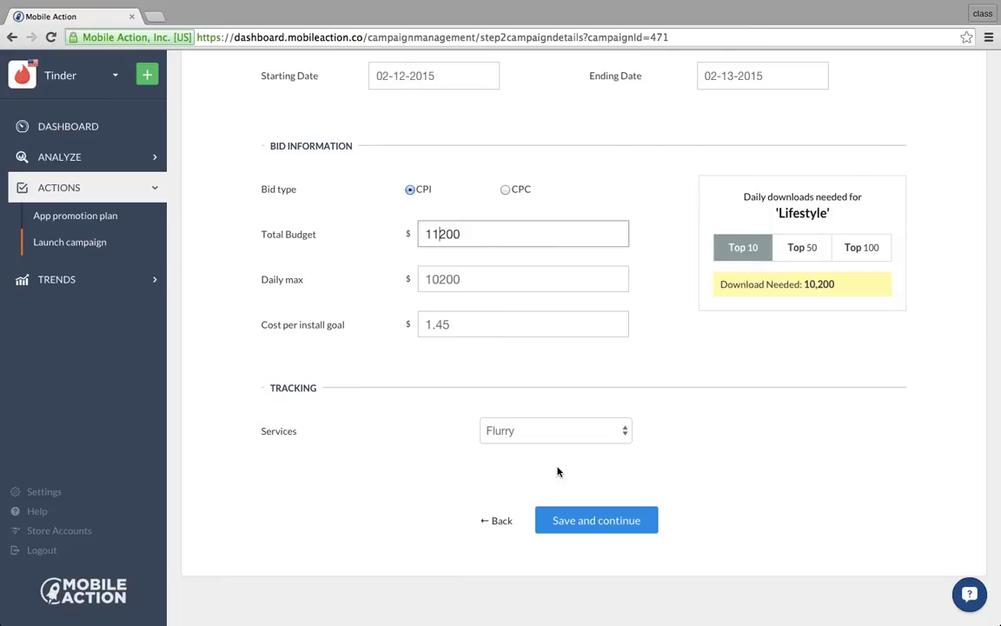
{"action": "left_click", "coordinate": [556, 432]}
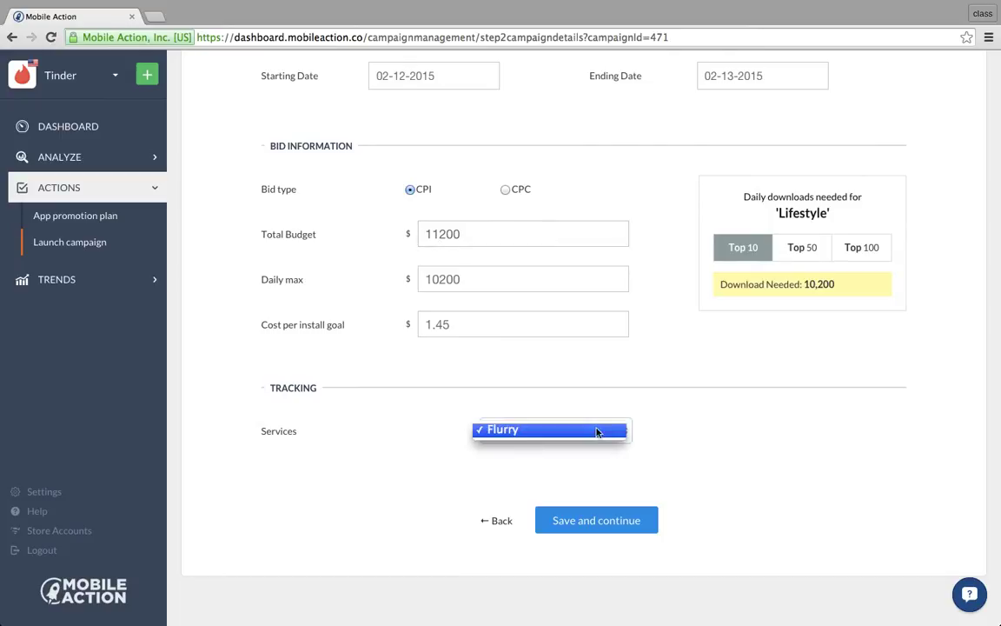
{"action": "left_click", "coordinate": [662, 471]}
{"action": "left_click", "coordinate": [601, 534]}
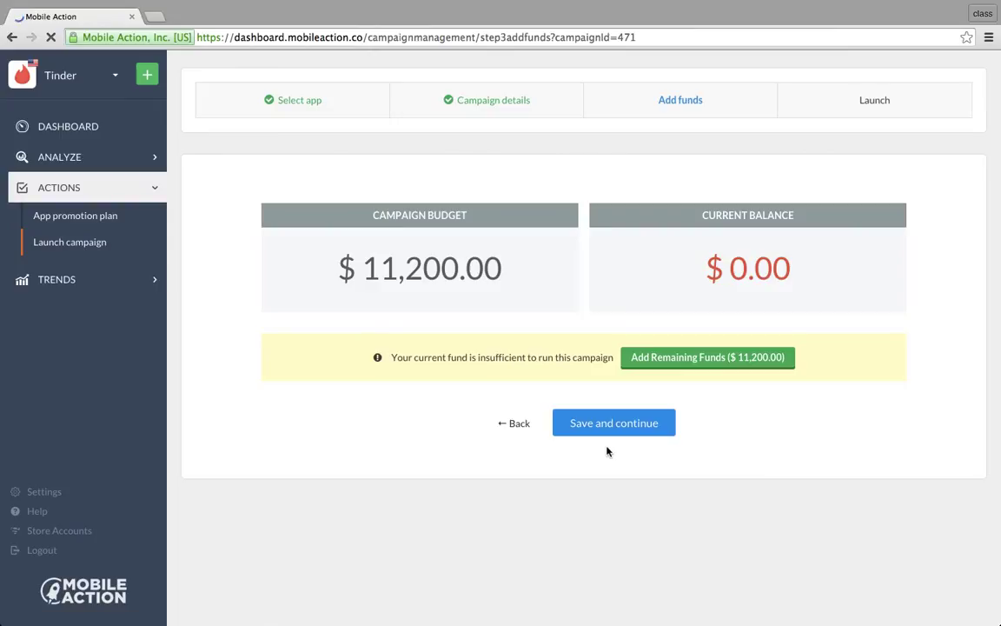
Look at the payment form for adding the remaining $11,200.00, skipping code verification, and close it without paying
{"action": "left_click", "coordinate": [700, 359]}
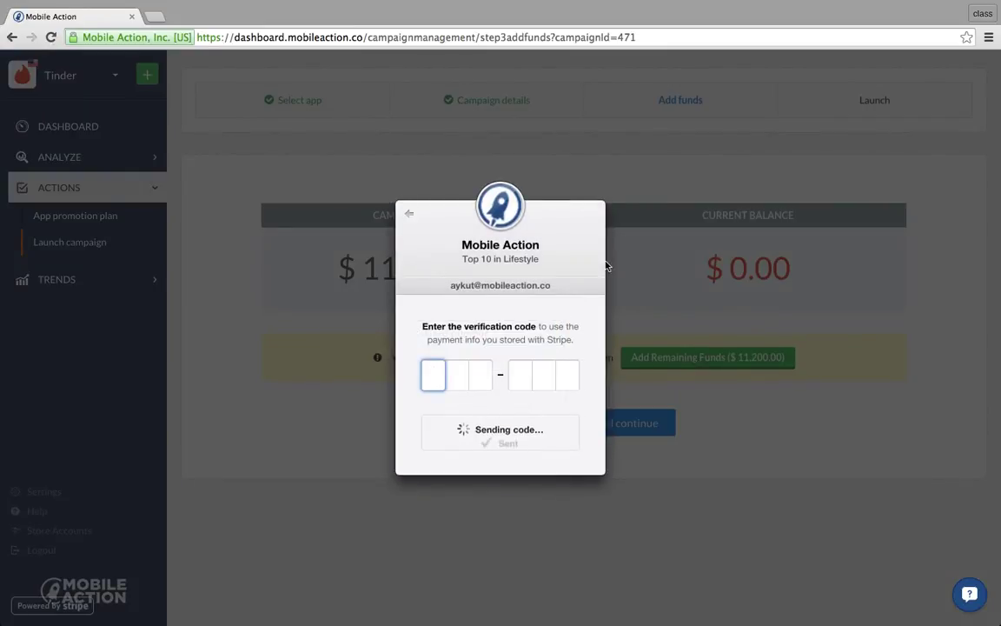
{"action": "left_click", "coordinate": [410, 214]}
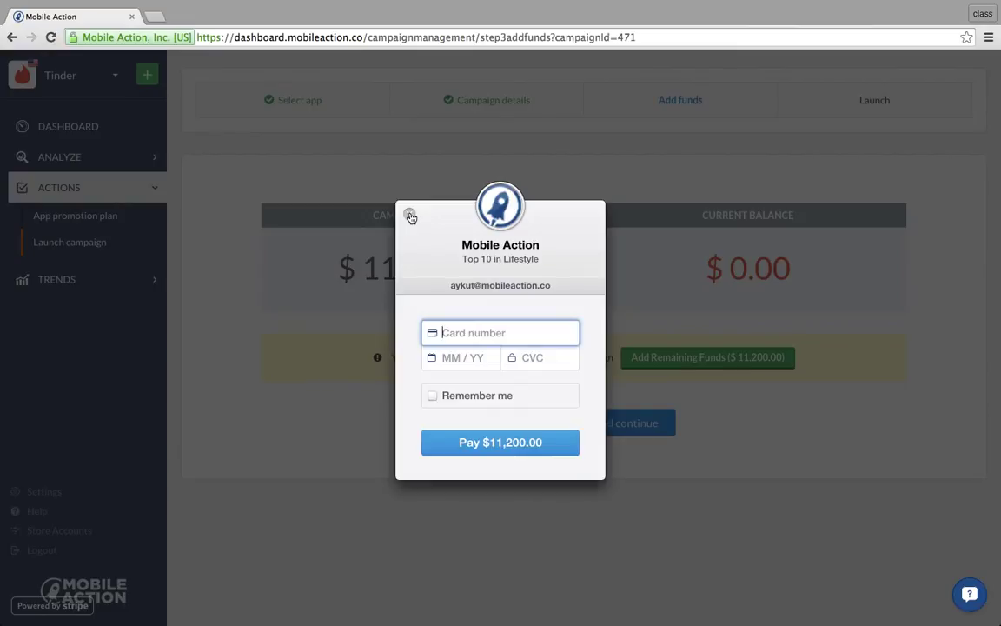
{"action": "left_click", "coordinate": [410, 216]}
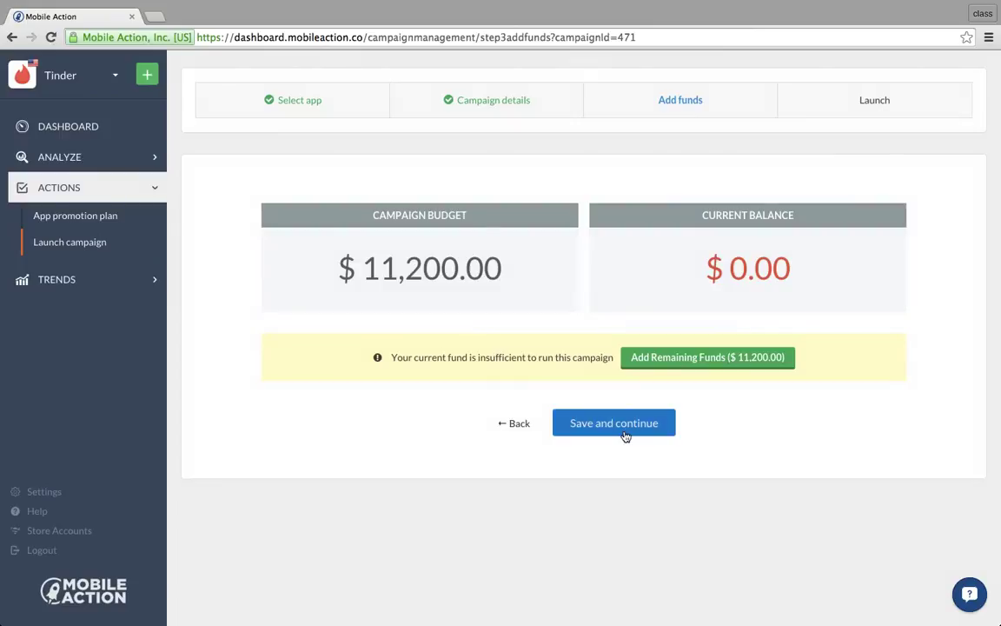
Proceed without adding funds, and submit the campaign after reviewing its details and budget
{"action": "left_click", "coordinate": [626, 434]}
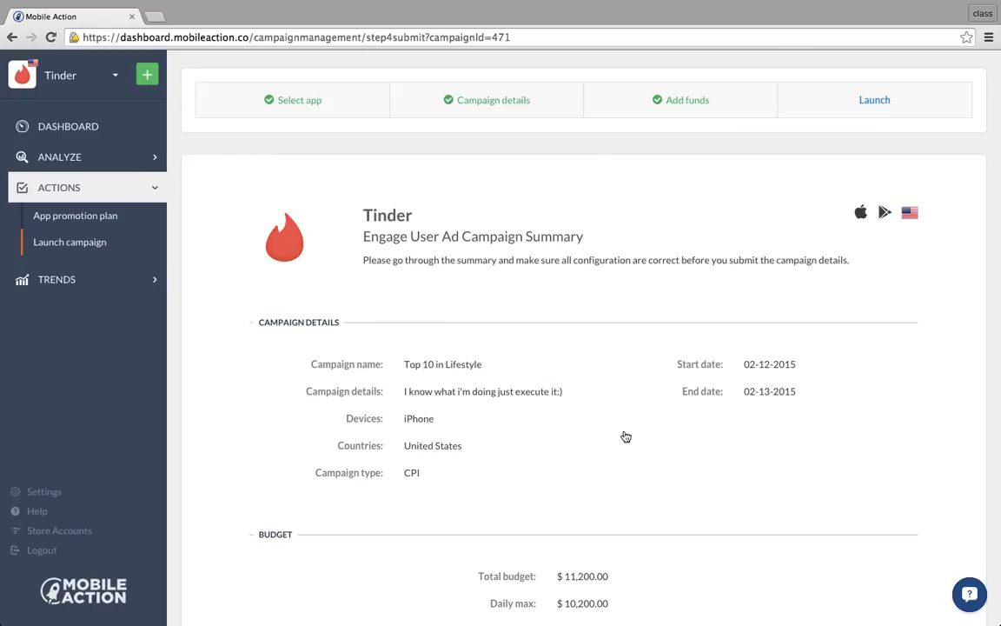
{"action": "scroll", "coordinate": [624, 436], "scroll_direction": "down", "scroll_amount": 5}
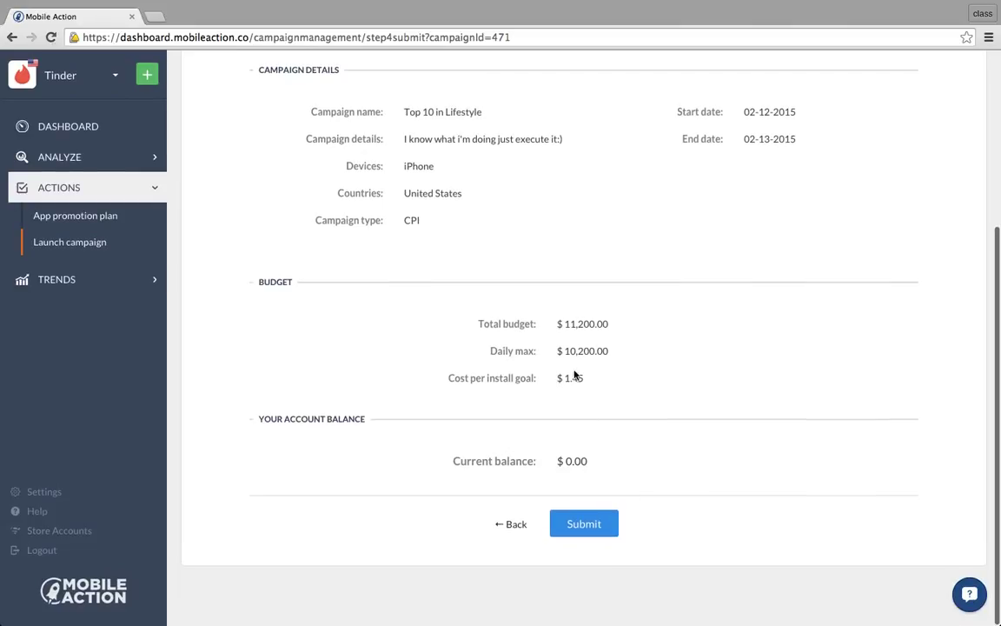
{"action": "scroll", "coordinate": [565, 306], "scroll_direction": "up", "scroll_amount": 3}
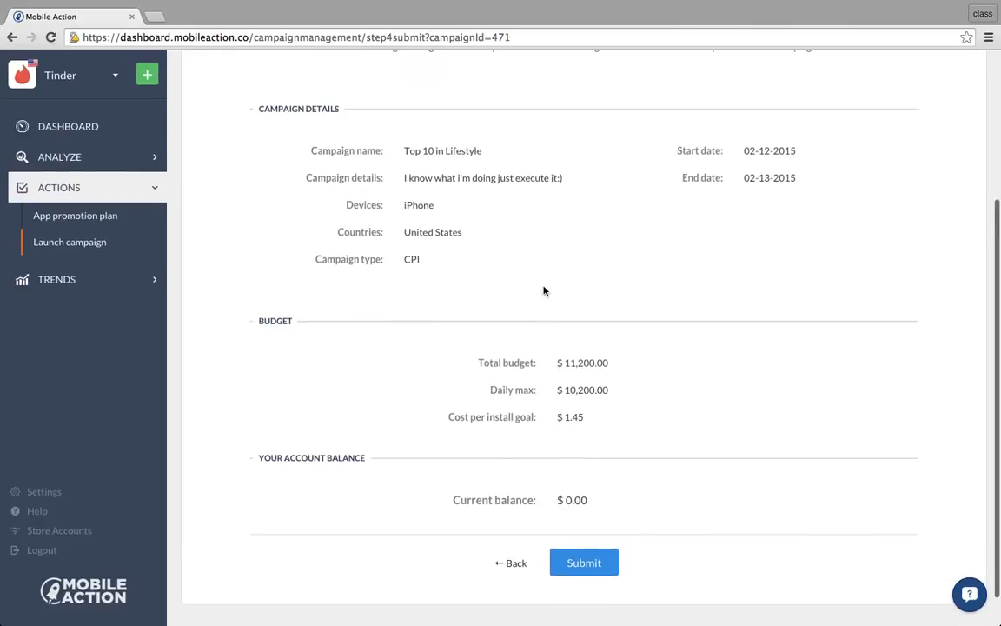
{"action": "scroll", "coordinate": [664, 305], "scroll_direction": "up", "scroll_amount": 3}
{"action": "scroll", "coordinate": [664, 305], "scroll_direction": "down", "scroll_amount": 5}
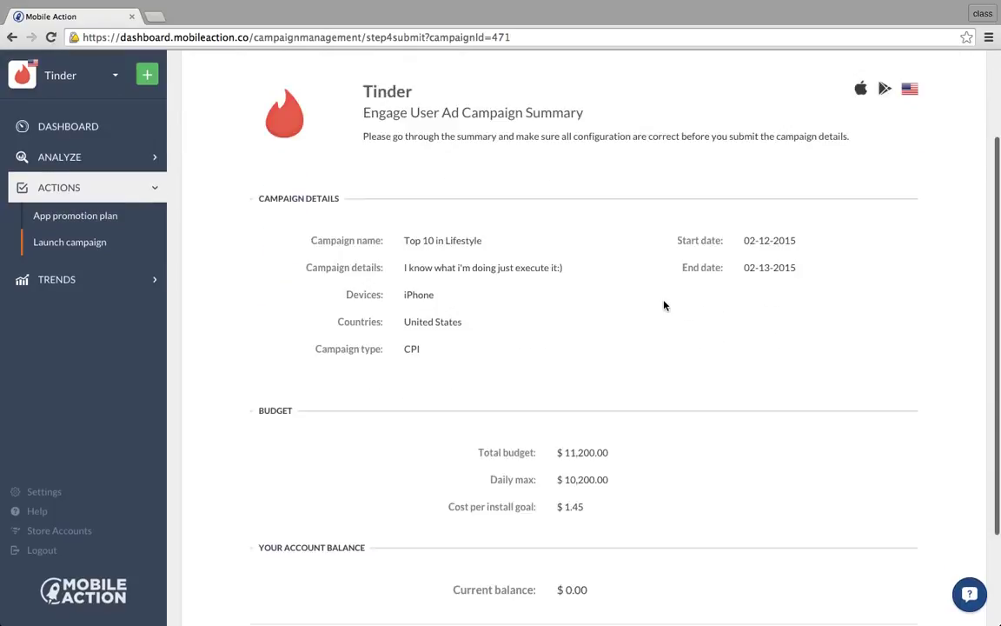
{"action": "left_click", "coordinate": [612, 538]}
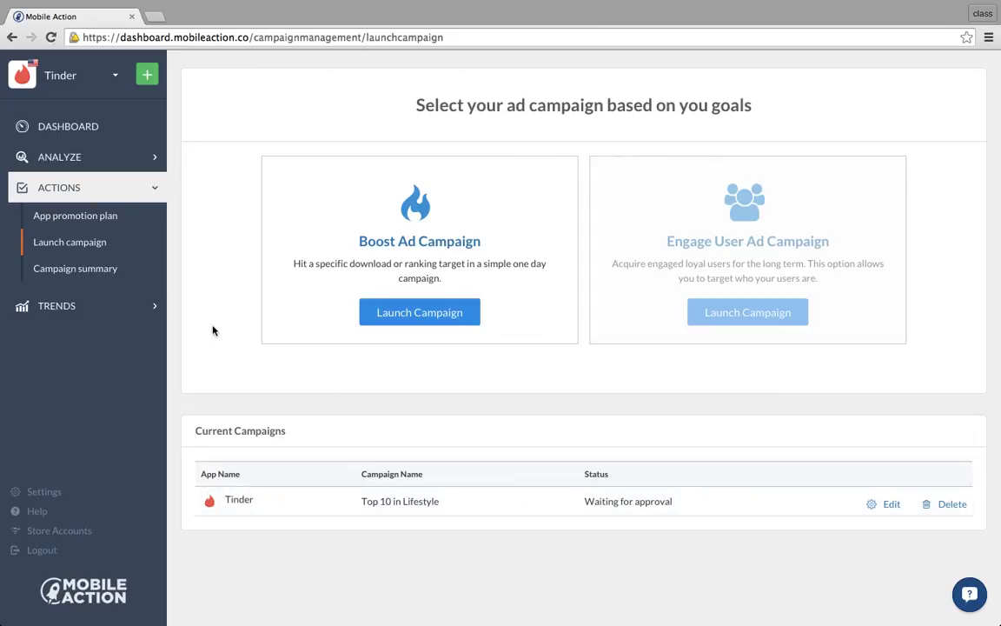
Check the submitted campaign's summary, and open the competitor insights for the "meets" app from Tinder's dashboard
{"action": "left_click", "coordinate": [97, 270]}
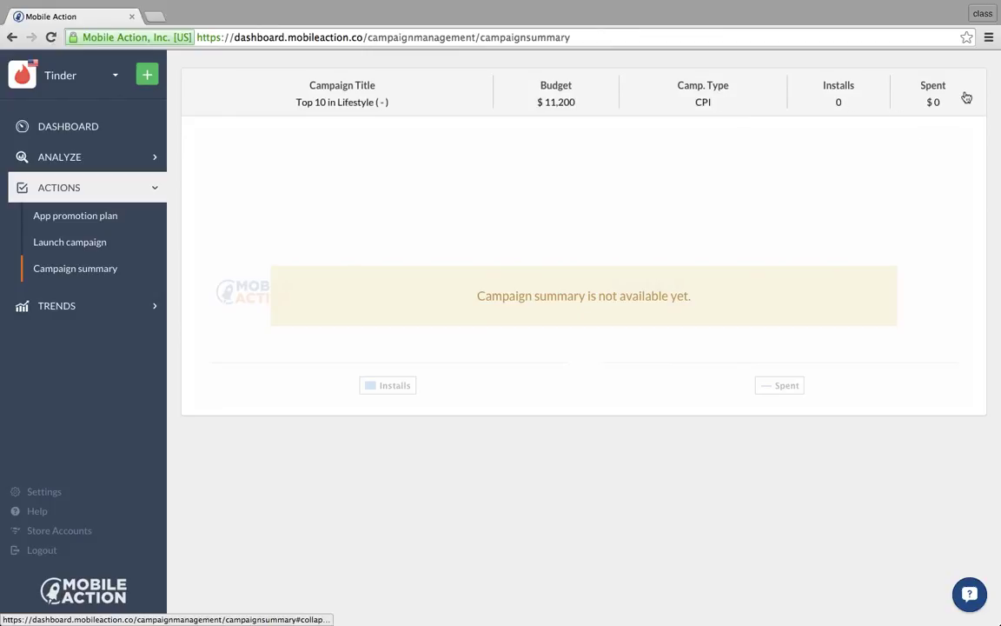
{"action": "left_click", "coordinate": [65, 128]}
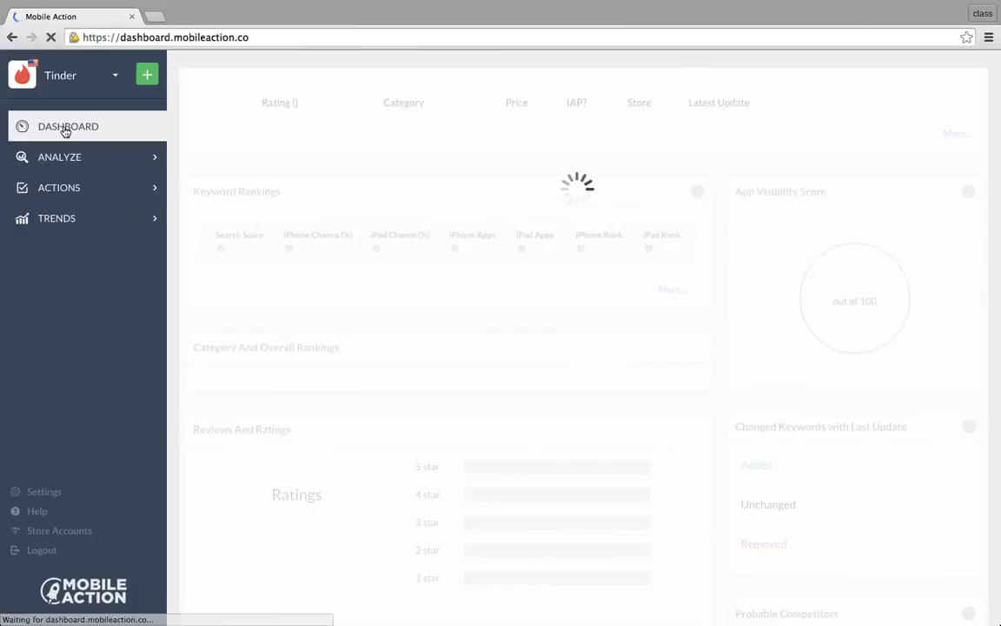
{"action": "scroll", "coordinate": [393, 391], "scroll_direction": "down", "scroll_amount": 3}
{"action": "scroll", "coordinate": [392, 391], "scroll_direction": "down", "scroll_amount": 4}
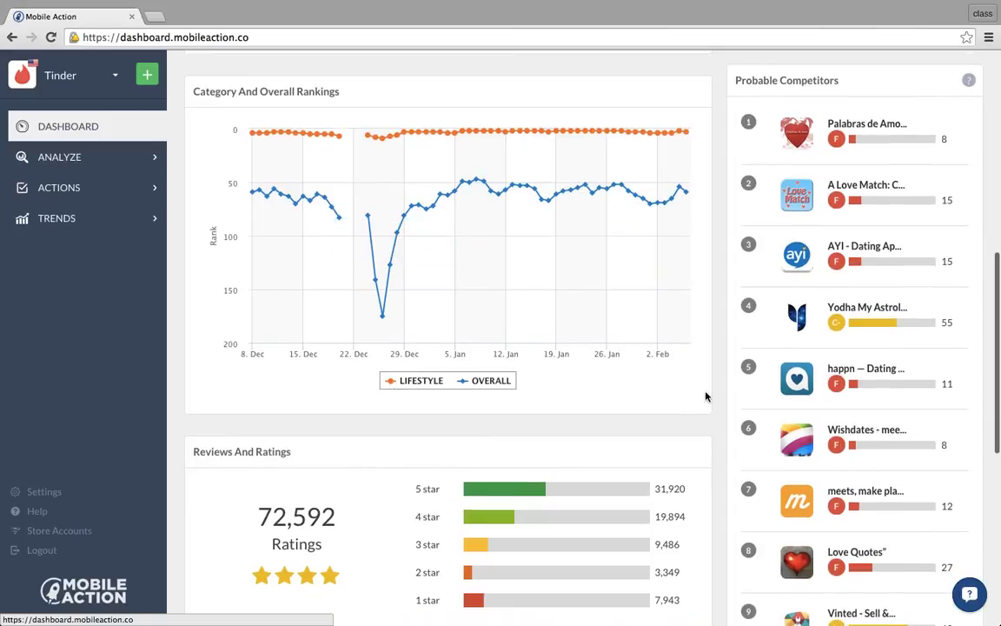
{"action": "scroll", "coordinate": [705, 396], "scroll_direction": "down", "scroll_amount": 5}
{"action": "scroll", "coordinate": [705, 396], "scroll_direction": "up", "scroll_amount": 1}
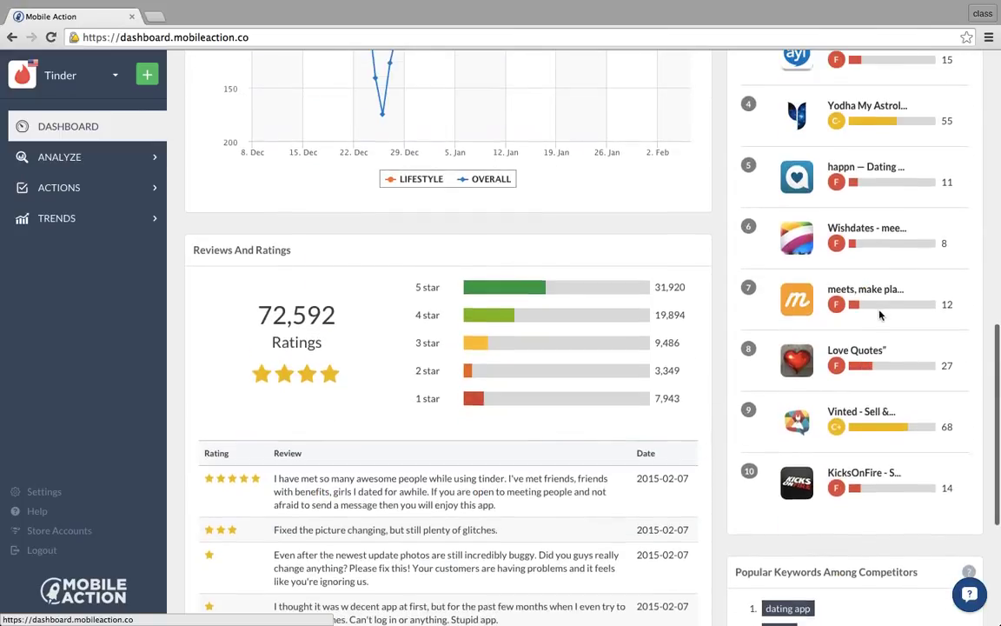
{"action": "left_click", "coordinate": [880, 297]}
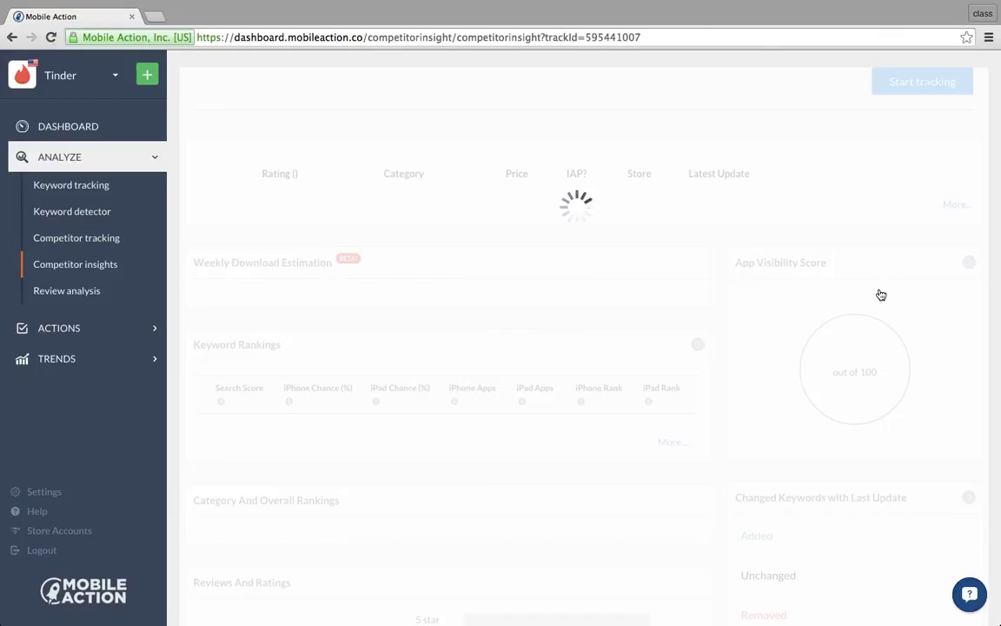
Examine the ranking history for the keyword "tinder" and the scores and ranks of Tinder's tracked keywords
{"action": "left_click", "coordinate": [112, 206]}
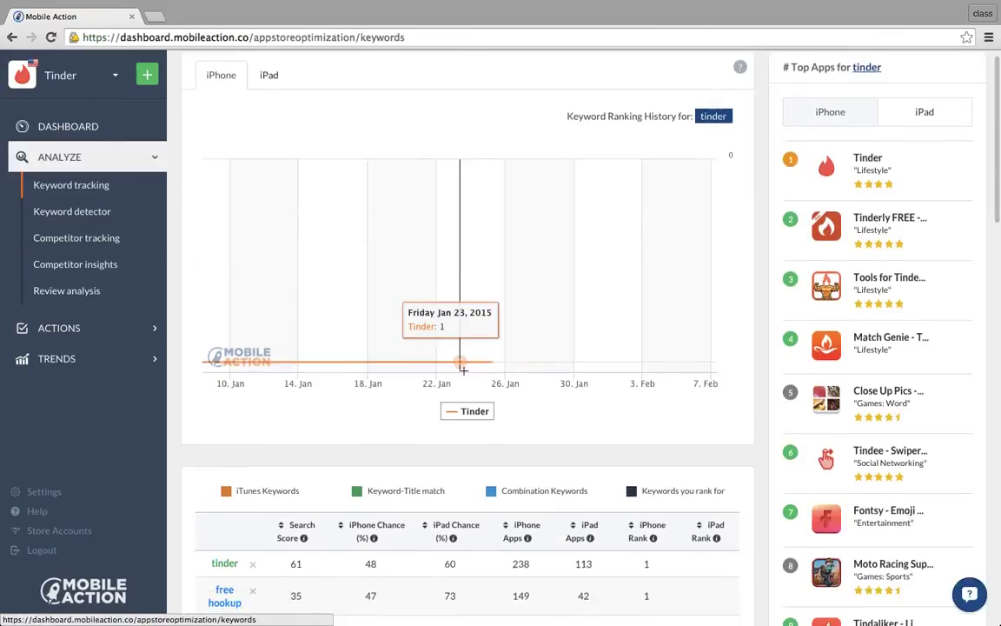
{"action": "scroll", "coordinate": [463, 374], "scroll_direction": "down", "scroll_amount": 3}
{"action": "scroll", "coordinate": [463, 374], "scroll_direction": "down", "scroll_amount": 5}
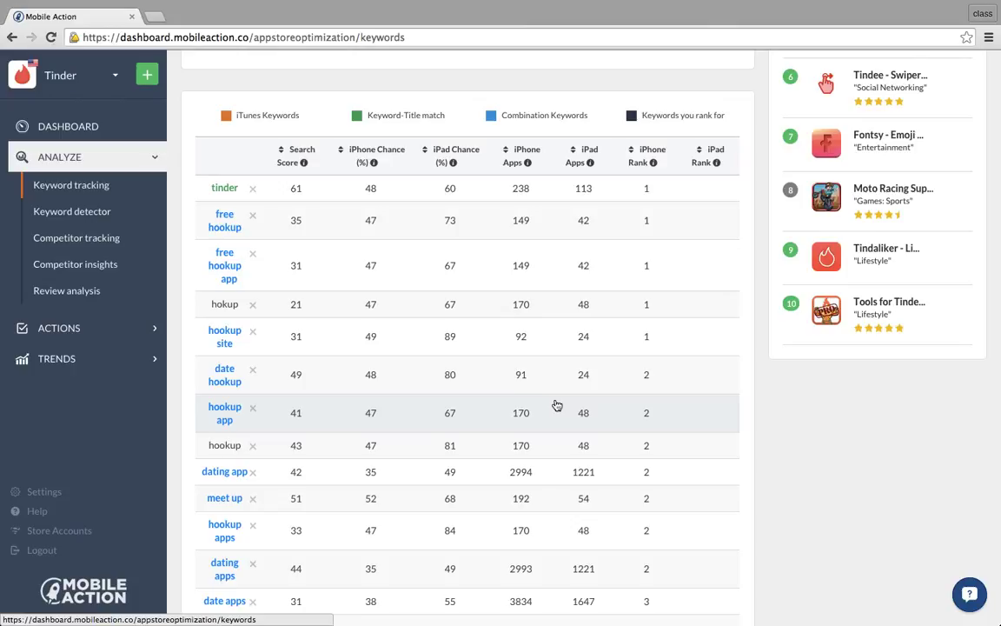
{"action": "scroll", "coordinate": [389, 304], "scroll_direction": "up", "scroll_amount": 3}
Review Tinder's dashboard, covering its visibility score, category and overall rankings, reviews, and probable competitors
{"action": "left_click", "coordinate": [94, 128]}
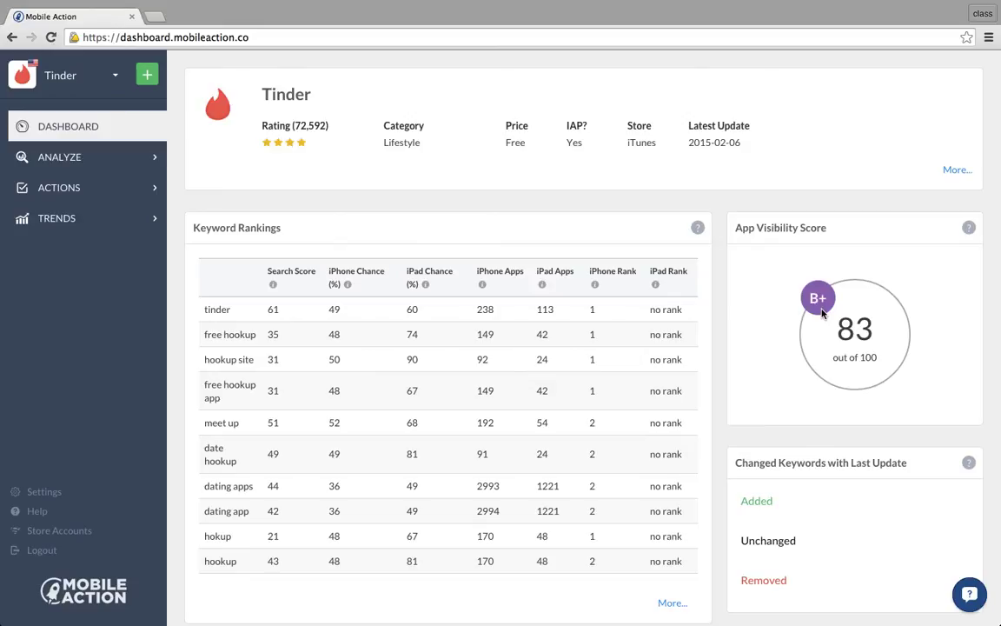
{"action": "scroll", "coordinate": [686, 394], "scroll_direction": "down", "scroll_amount": 6}
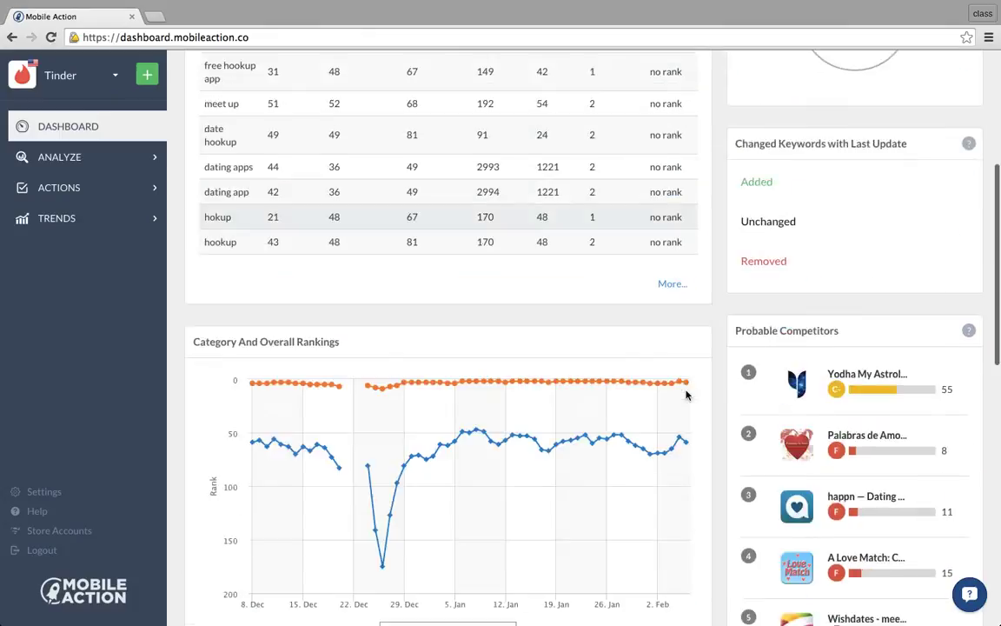
{"action": "scroll", "coordinate": [867, 418], "scroll_direction": "down", "scroll_amount": 2}
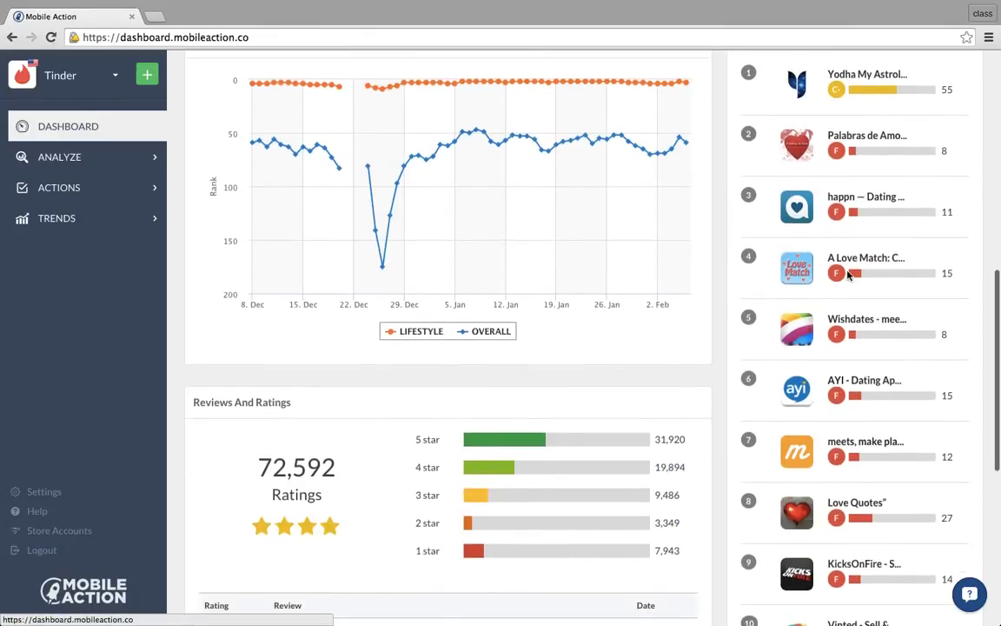
{"action": "scroll", "coordinate": [855, 483], "scroll_direction": "down", "scroll_amount": 3}
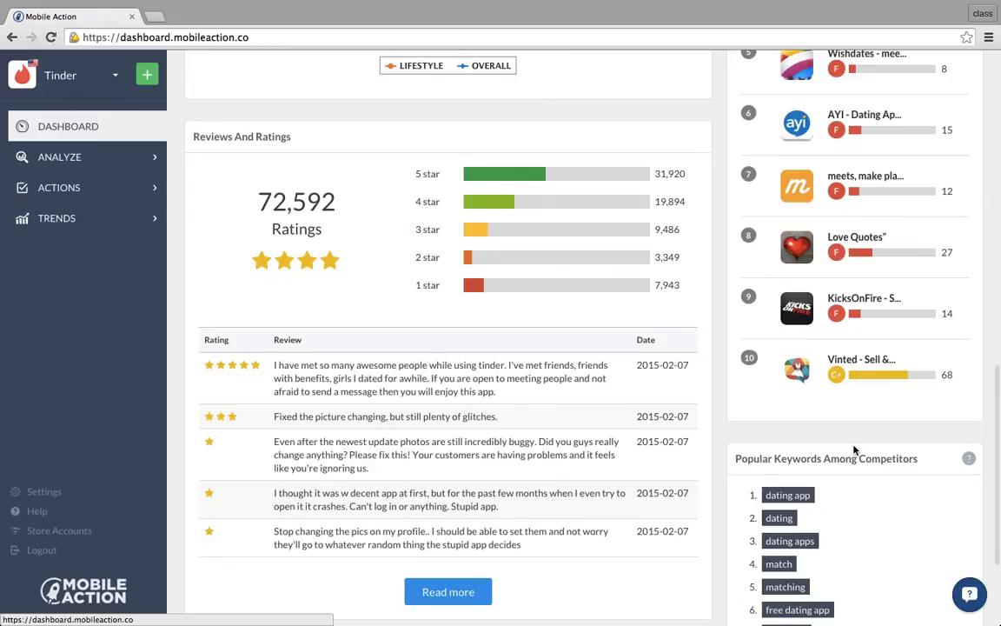
Open the competitor insights for Vinted and examine its download estimates, category and overall rankings, and reviews
{"action": "left_click", "coordinate": [855, 365]}
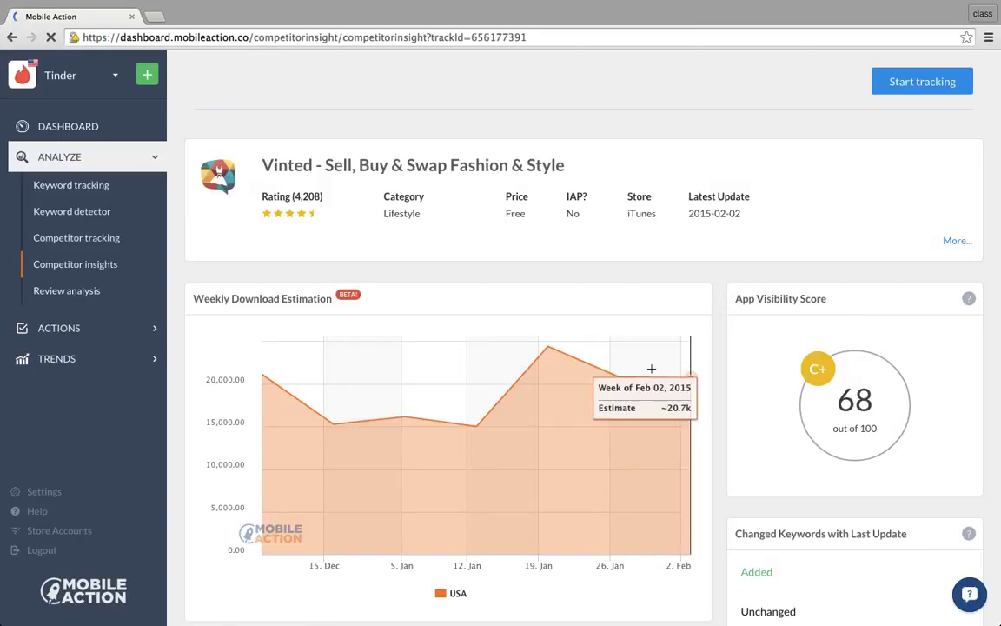
{"action": "scroll", "coordinate": [556, 367], "scroll_direction": "down", "scroll_amount": 4}
{"action": "scroll", "coordinate": [559, 367], "scroll_direction": "down", "scroll_amount": 7}
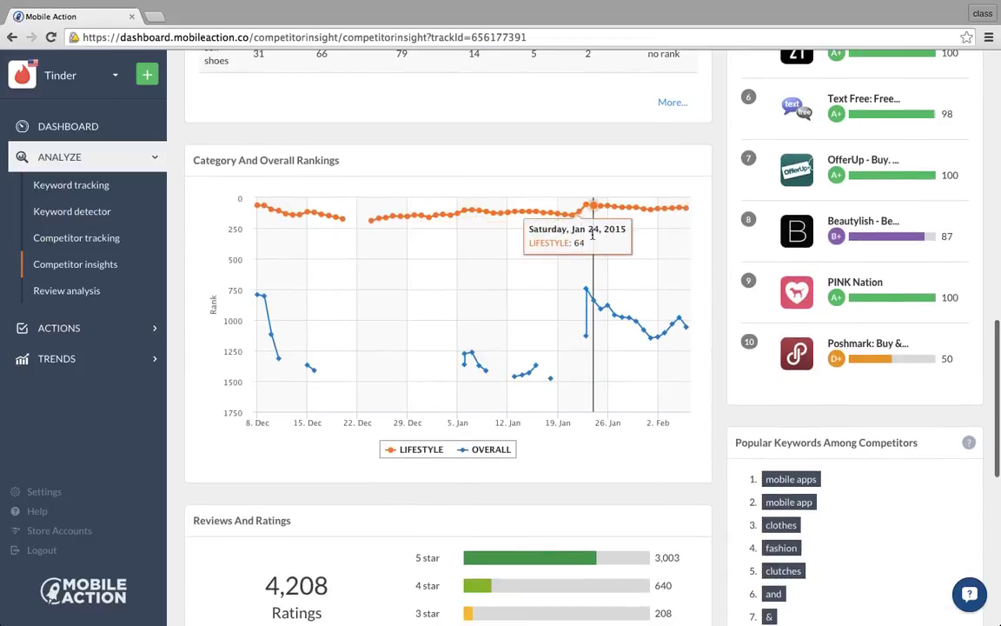
{"action": "scroll", "coordinate": [556, 226], "scroll_direction": "down", "scroll_amount": 3}
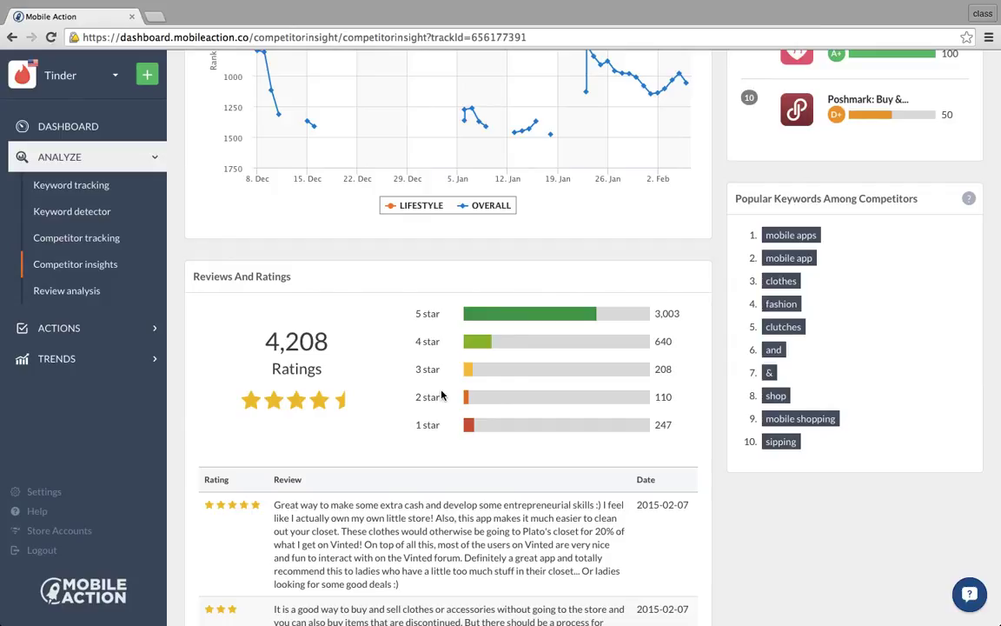
{"action": "scroll", "coordinate": [441, 396], "scroll_direction": "up", "scroll_amount": 3}
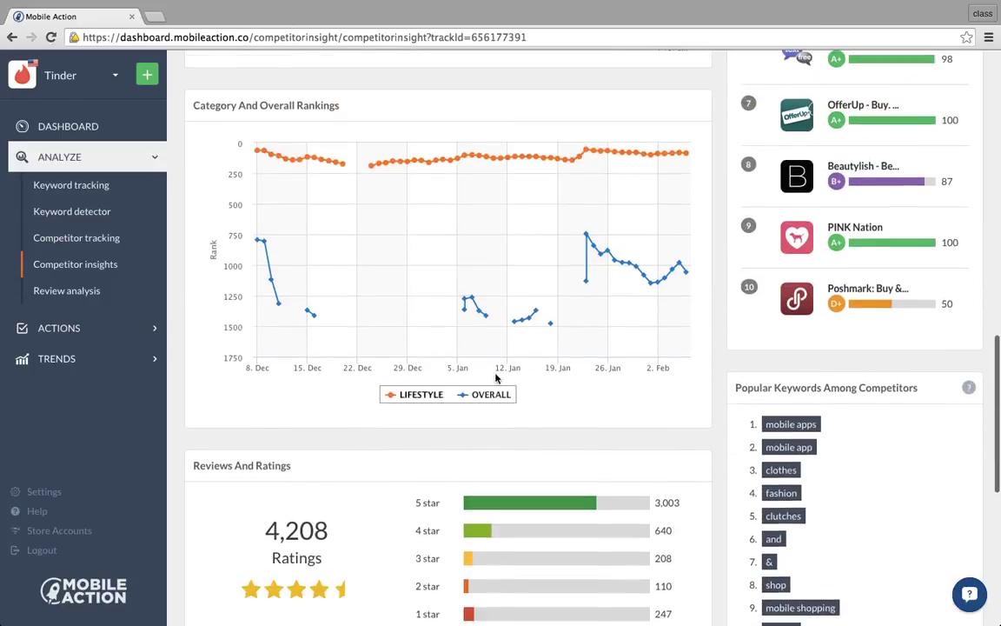